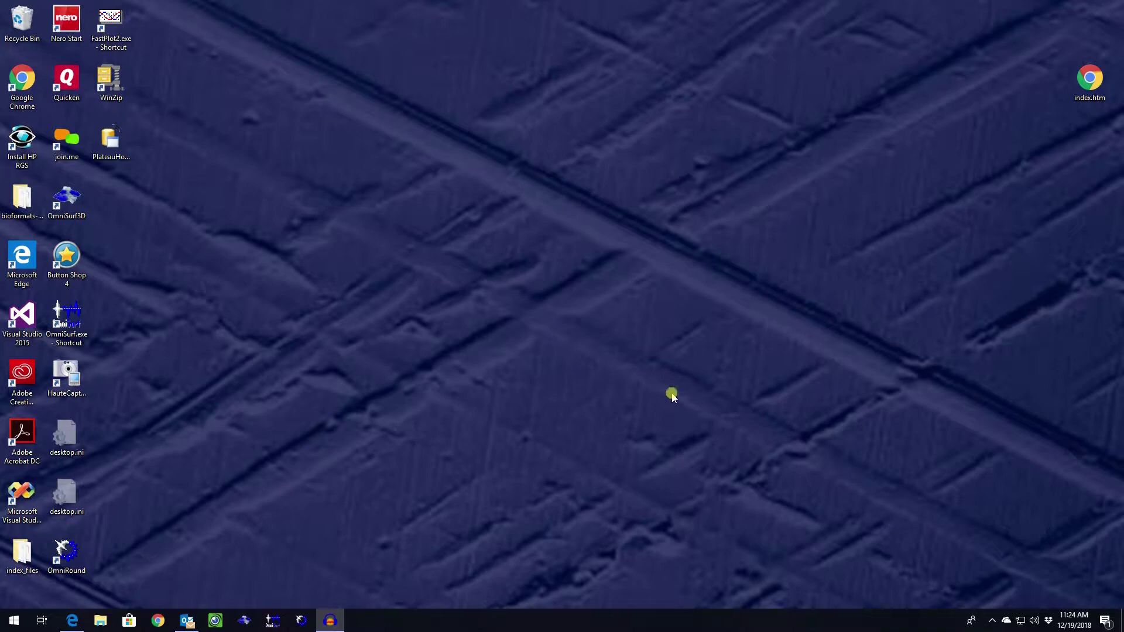
- Launch OmniSurf3D from its desktop icon
left_click(61, 200)
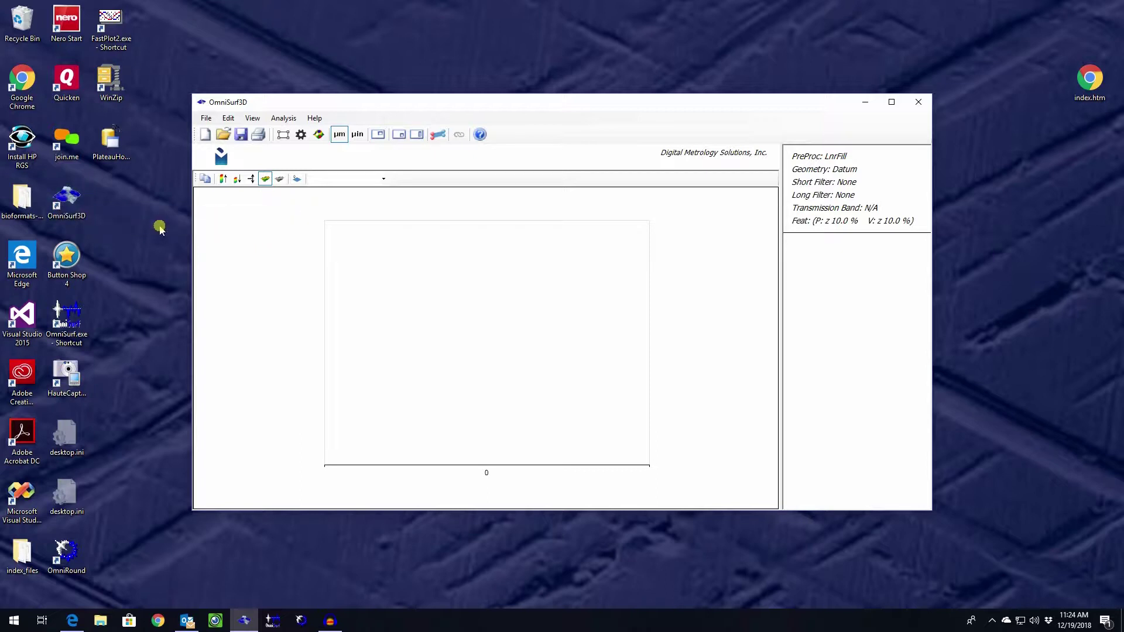
- Restore Minimal Defaults in Analysis Settings, confirming the reset and accepting the settings
left_click(299, 136)
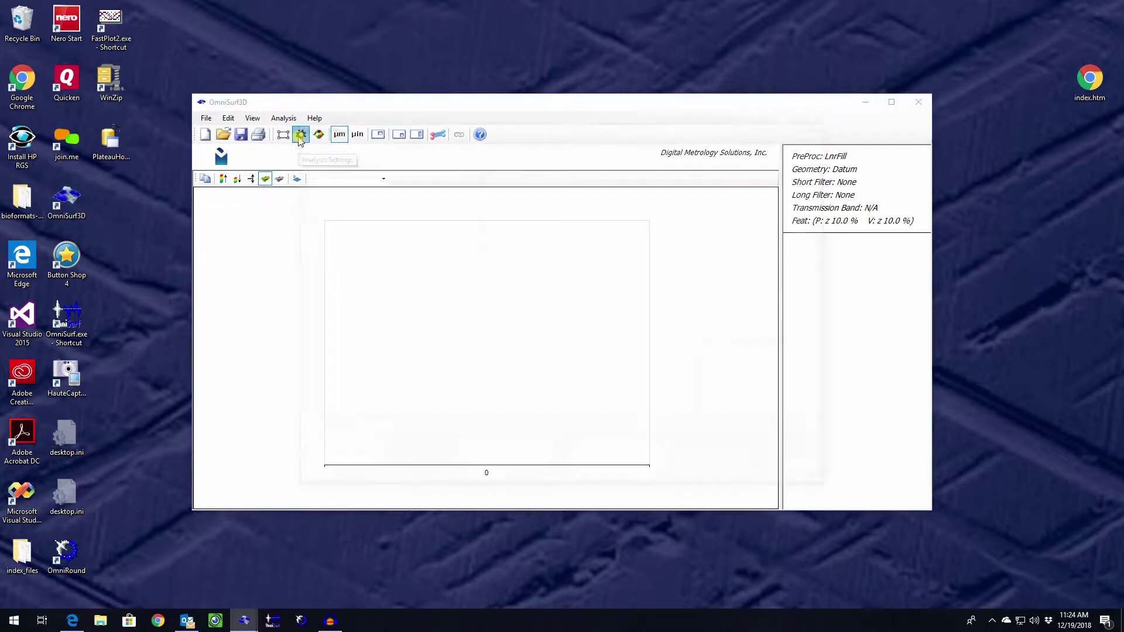
left_click(326, 450)
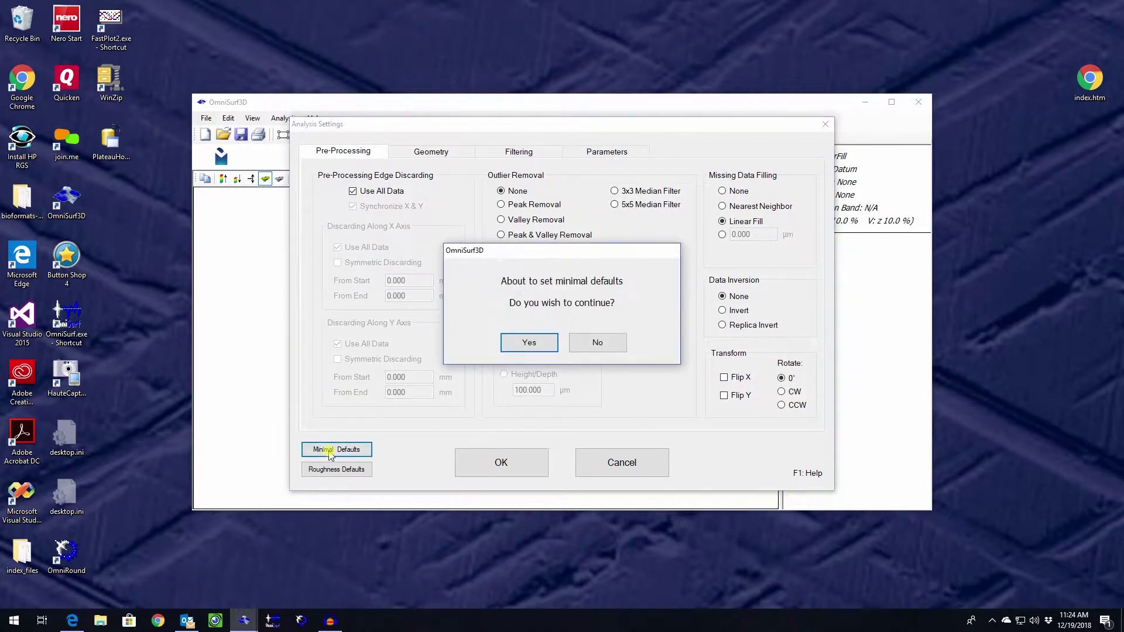
left_click(517, 346)
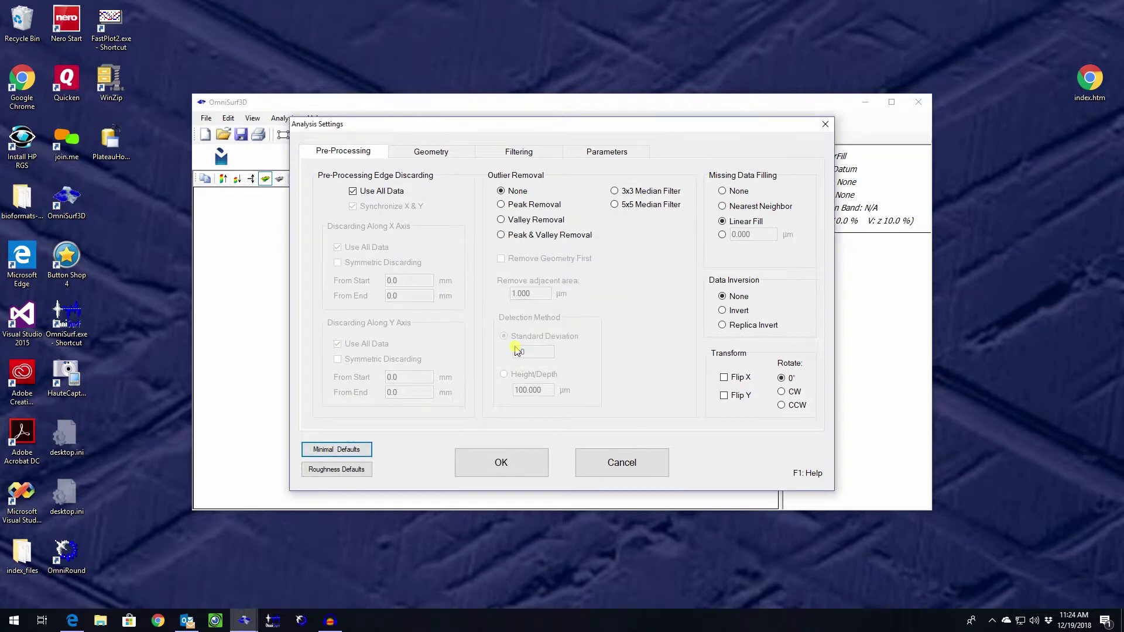
left_click(481, 462)
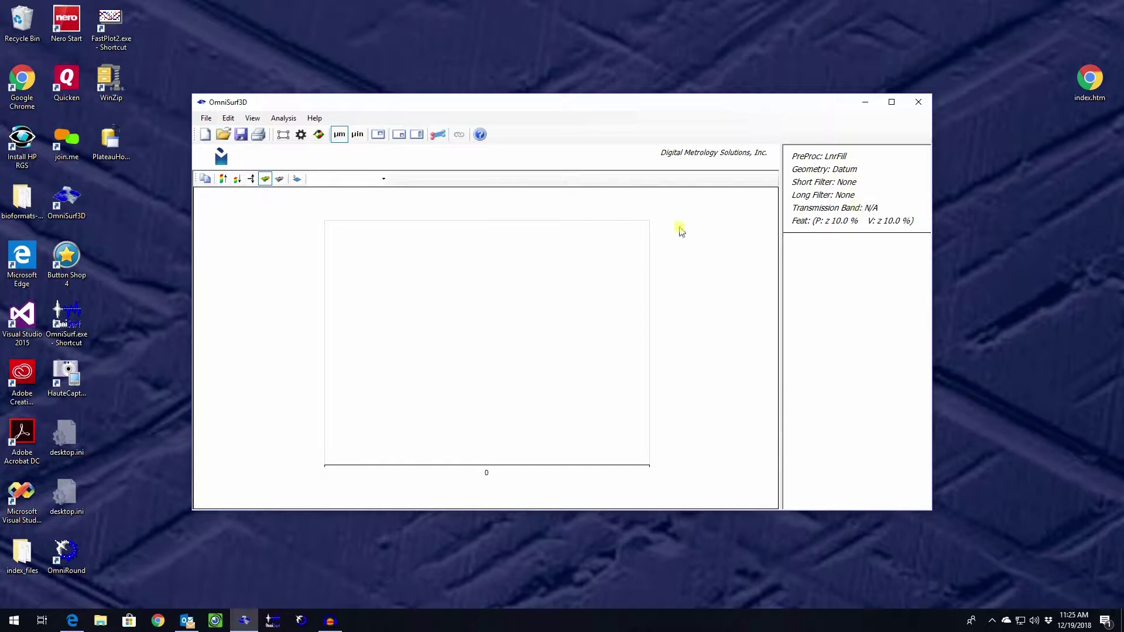
- Load PlateauHoned.sdf into the plot and accept the analysis settings unchanged
left_click_drag(111, 139, 404, 288)
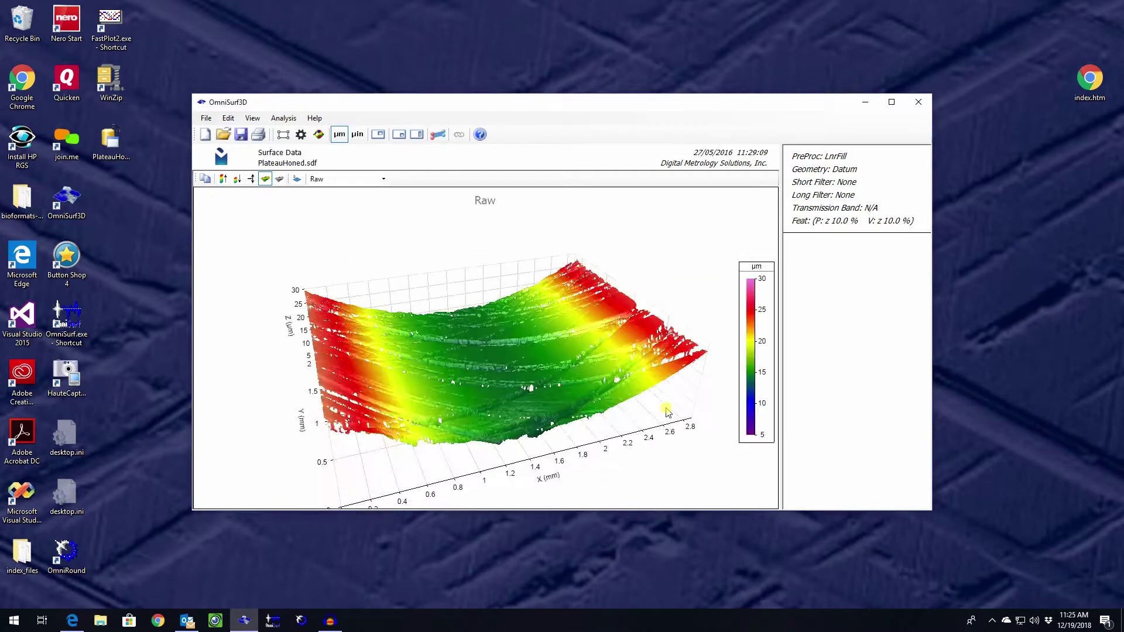
left_click_drag(462, 351, 502, 487)
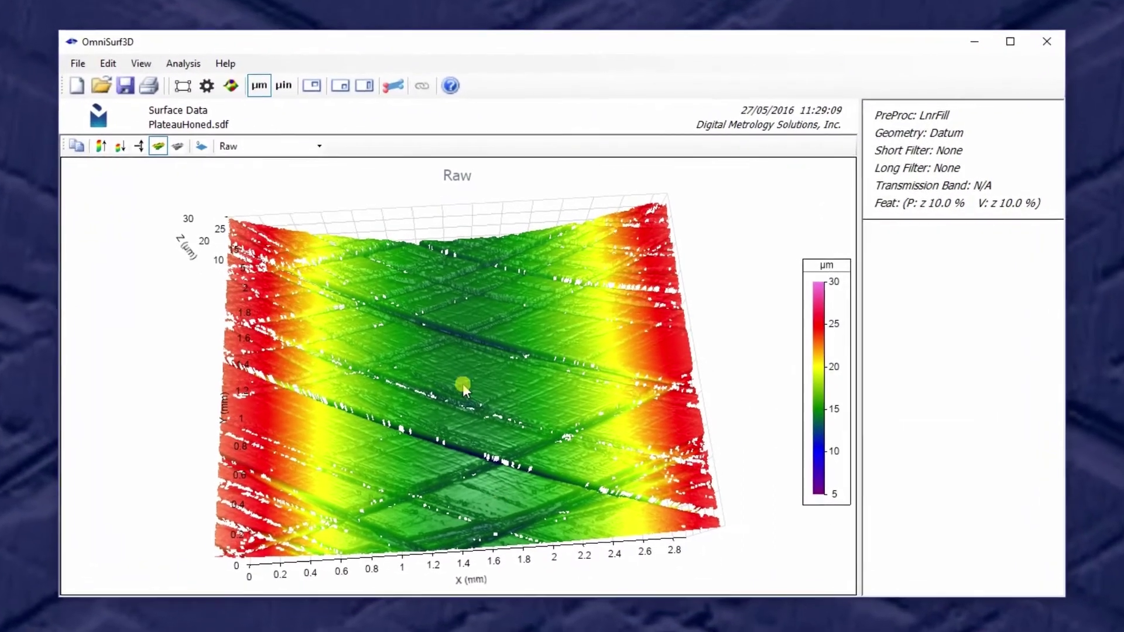
left_click(198, 81)
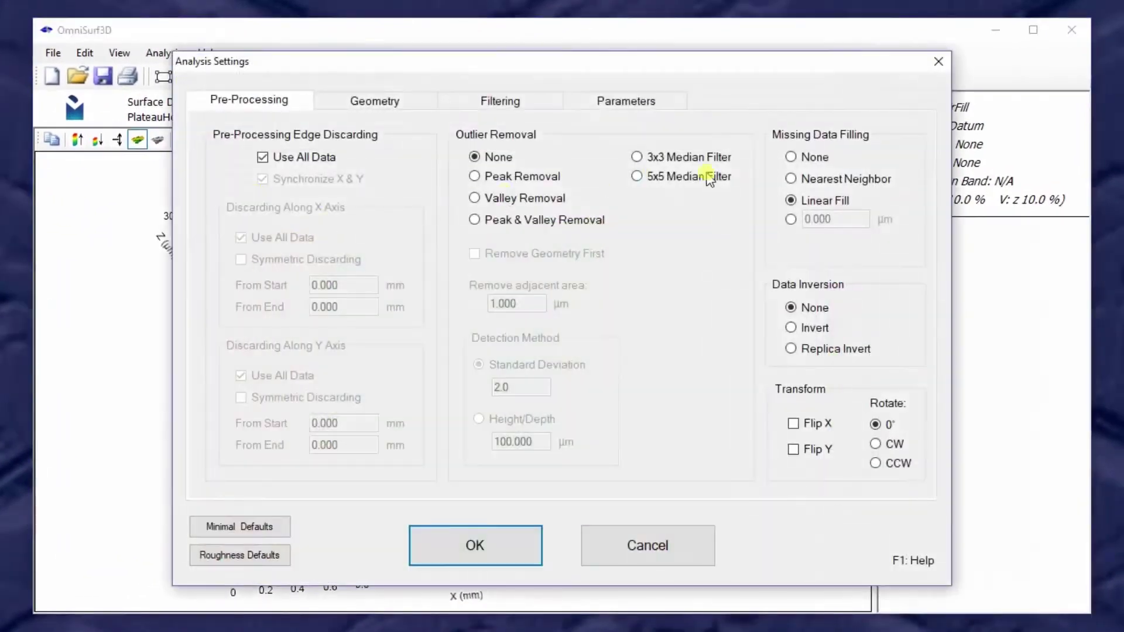
left_click(498, 552)
- Display the PreProcessed surface, tilted to a near top-down view
left_click(306, 139)
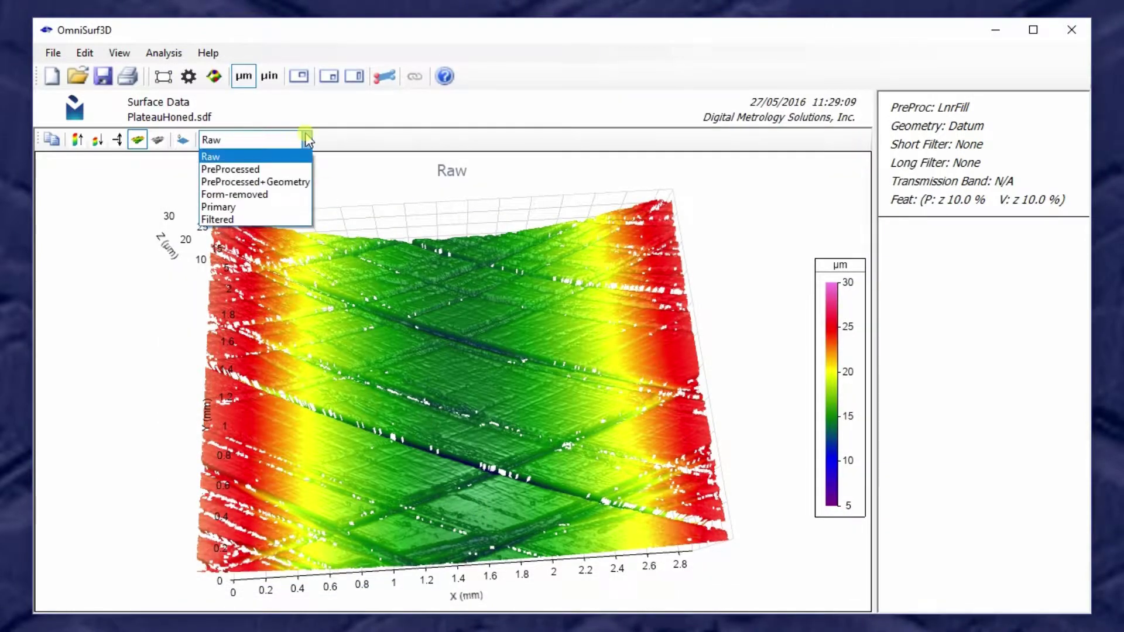
left_click(293, 169)
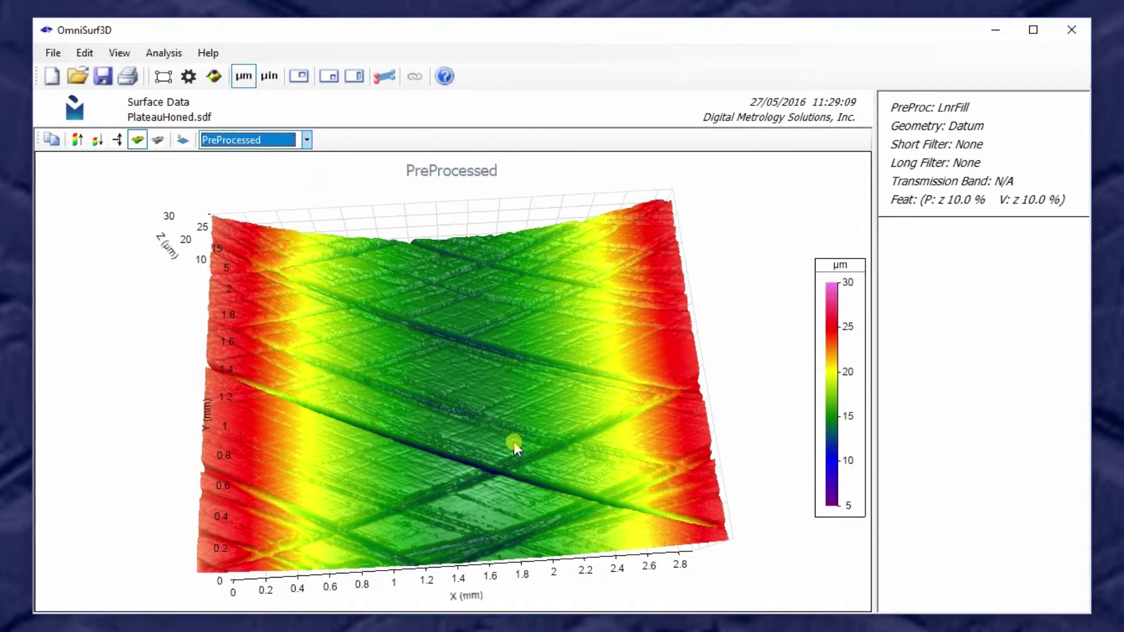
left_click_drag(504, 328, 495, 380)
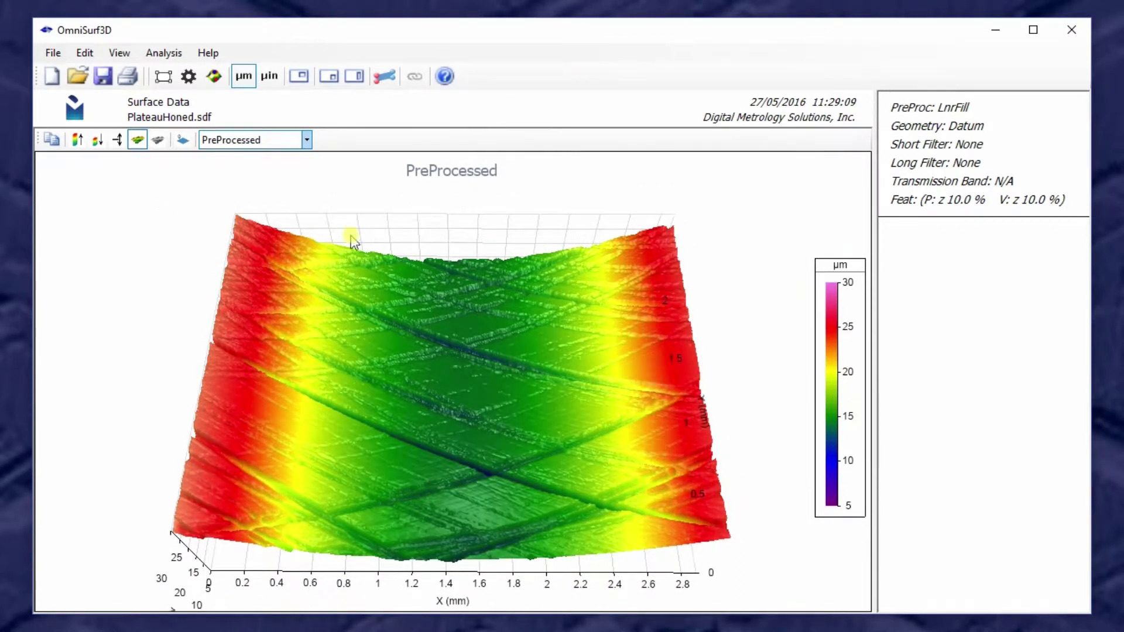
- Switch the display to PreProcessed + Geometry so the datum plane overlays the surface
left_click(306, 141)
left_click(301, 181)
left_click_drag(451, 439, 462, 296)
left_click_drag(484, 389, 518, 372)
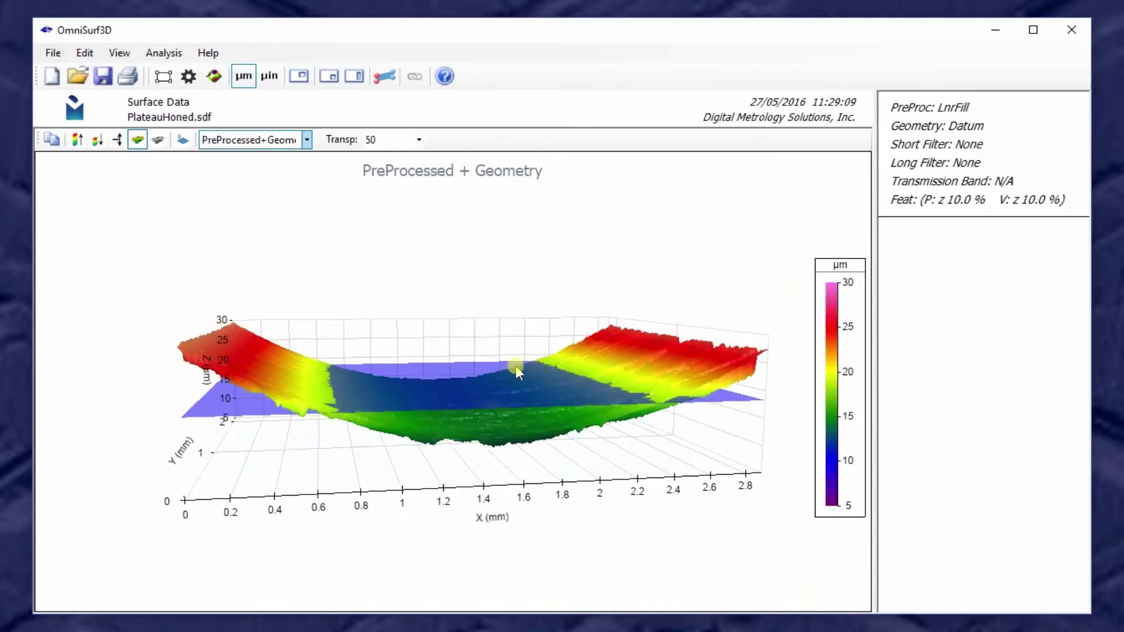
left_click_drag(606, 325, 617, 442)
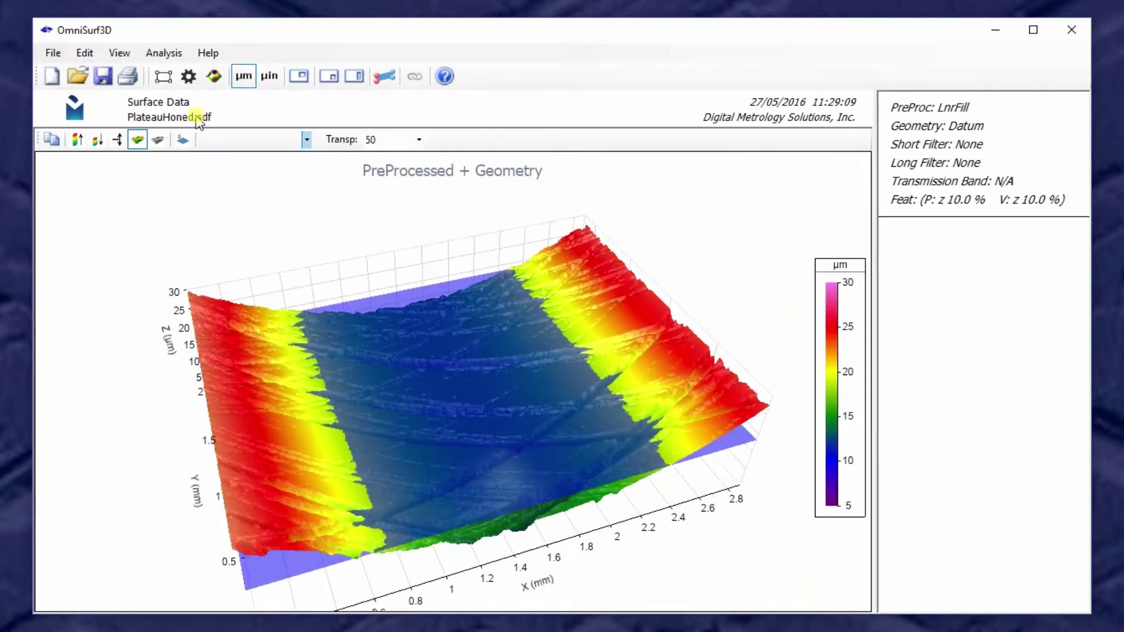
- Set Cylinder as the reference geometry (r=71.00 mm) and apply it
left_click(198, 82)
left_click(374, 94)
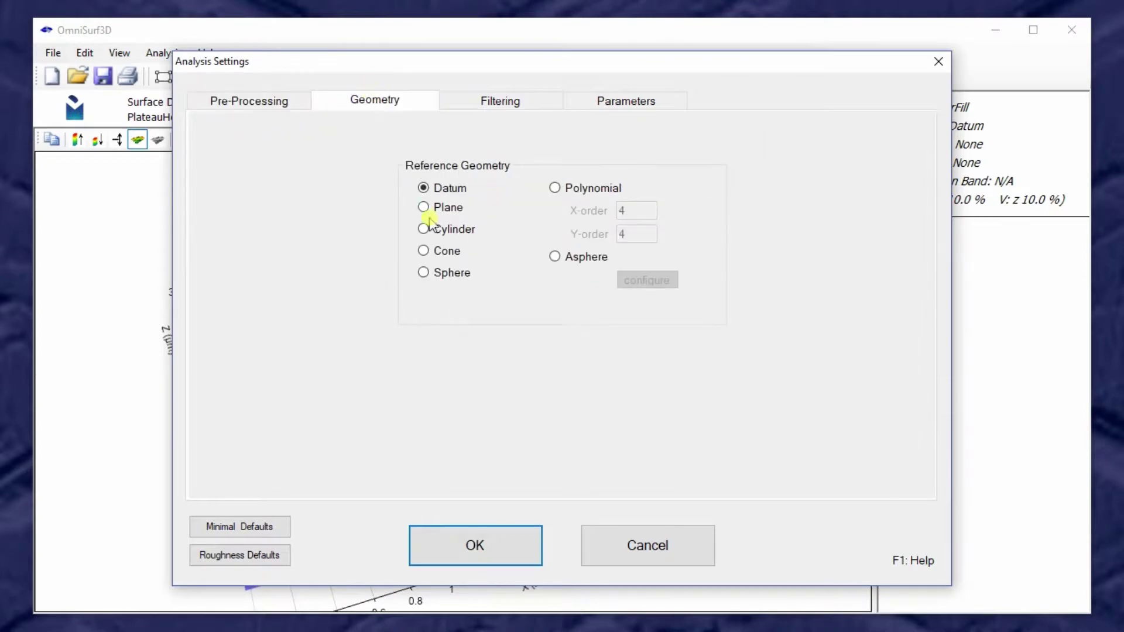
left_click(497, 551)
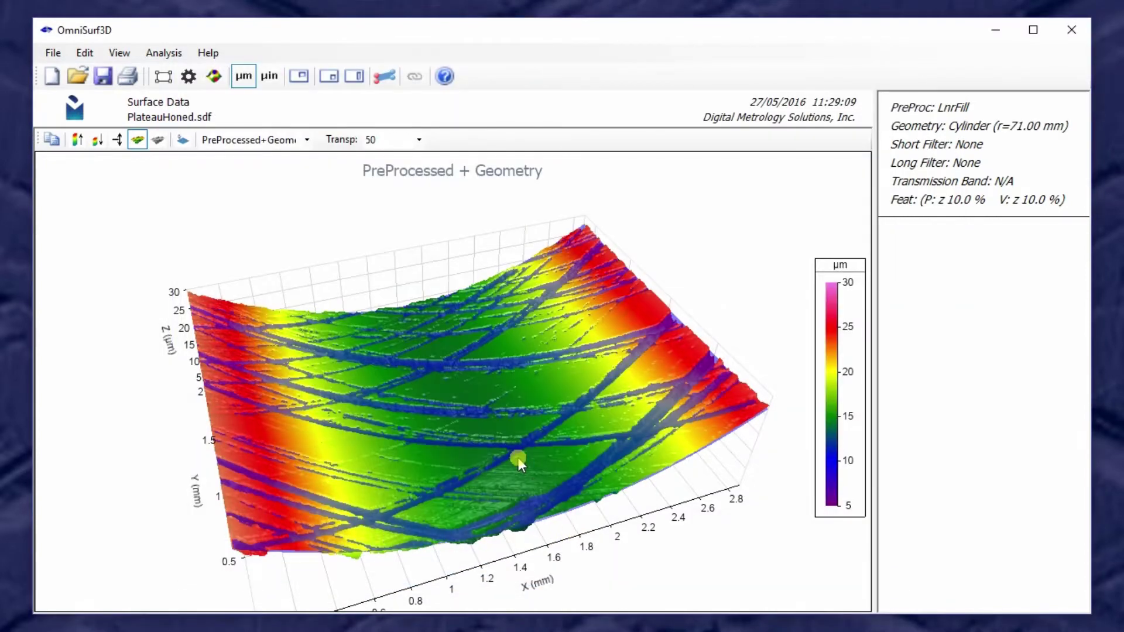
- Show the Form-removed surface in an oblique view
left_click(307, 140)
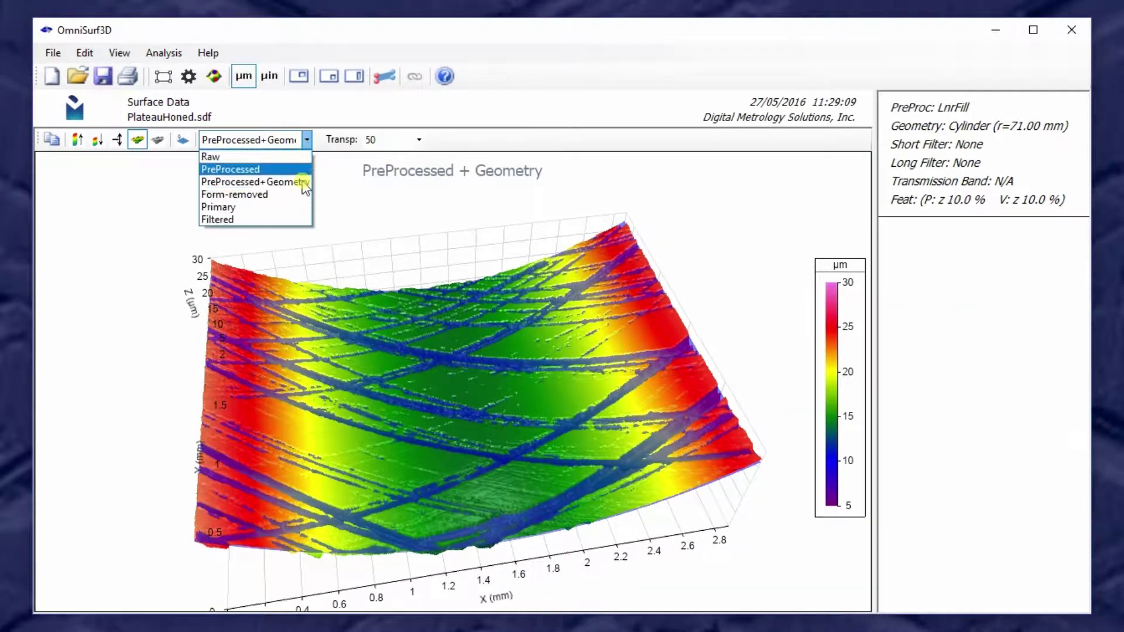
left_click(258, 196)
left_click_drag(444, 377, 473, 511)
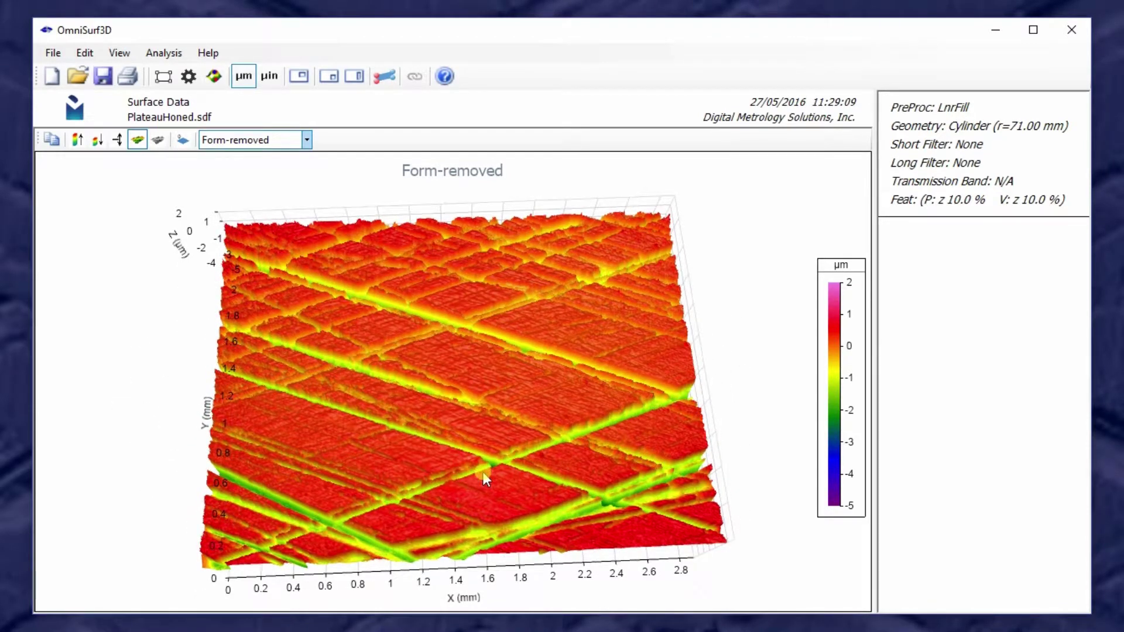
- Set a Gaussian short filter and a Robust long filter with 0.80000 mm cutoff
left_click(189, 76)
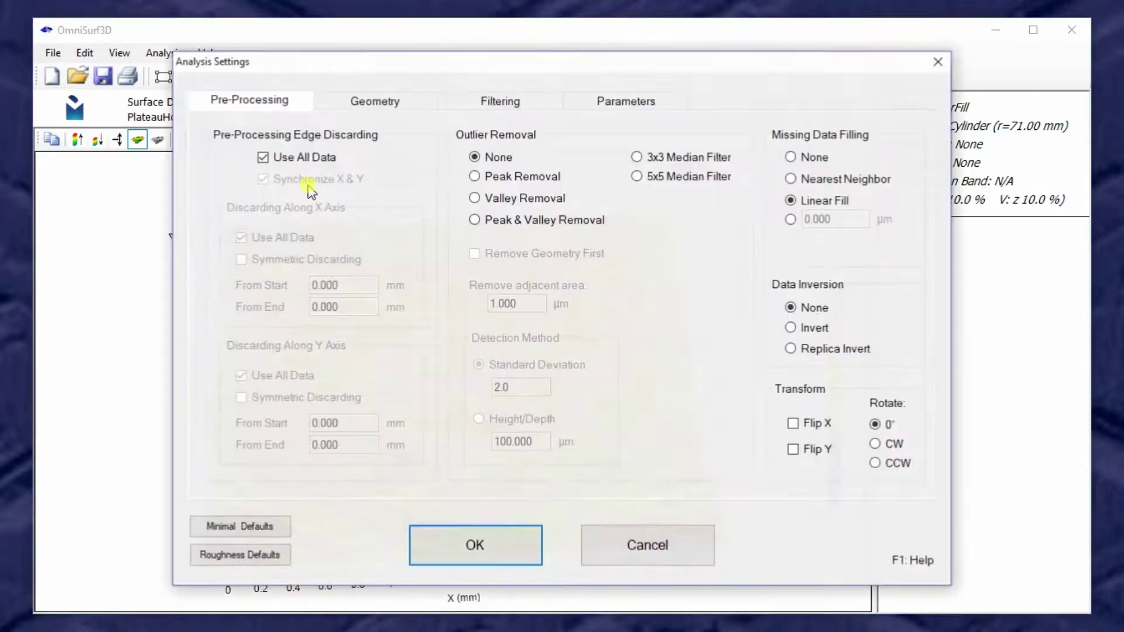
left_click(495, 102)
left_click(416, 167)
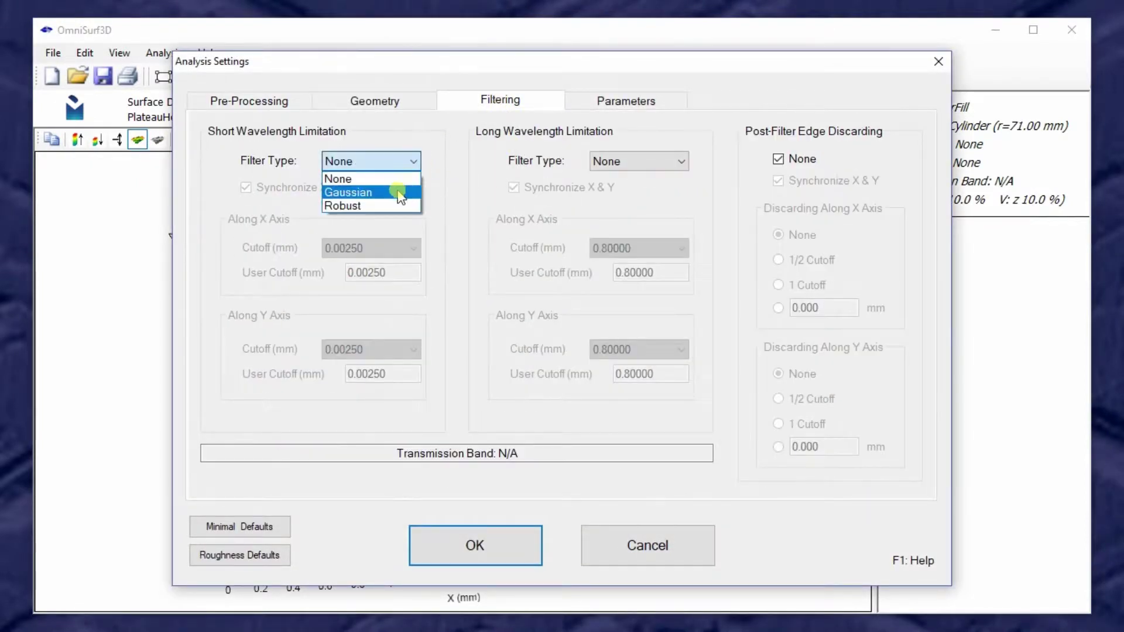
left_click(396, 186)
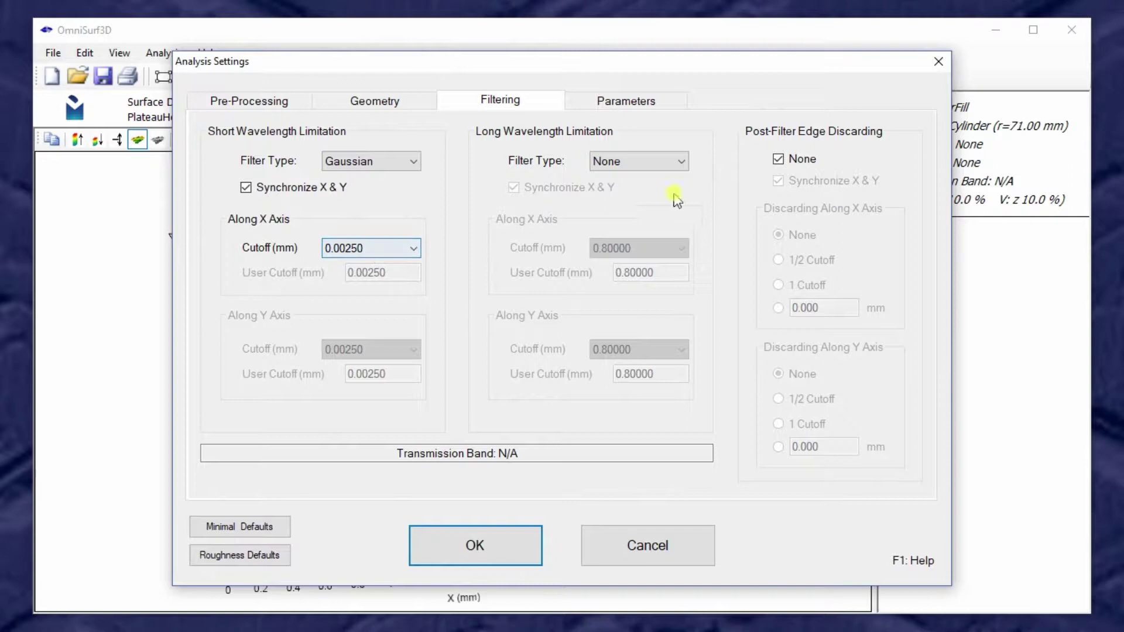
left_click(681, 162)
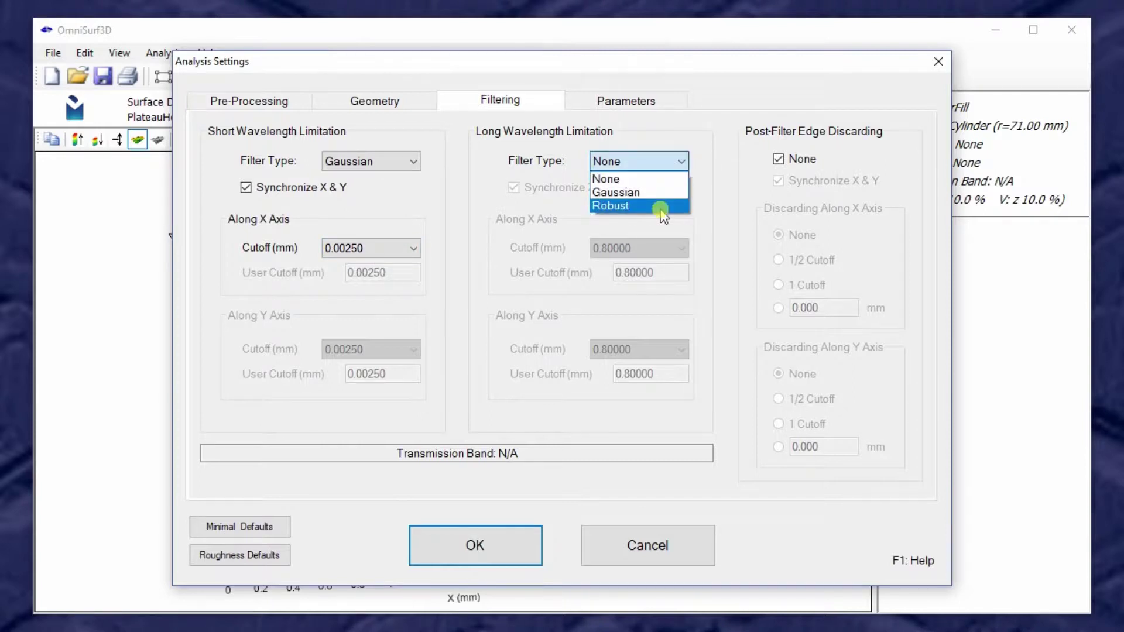
left_click(660, 207)
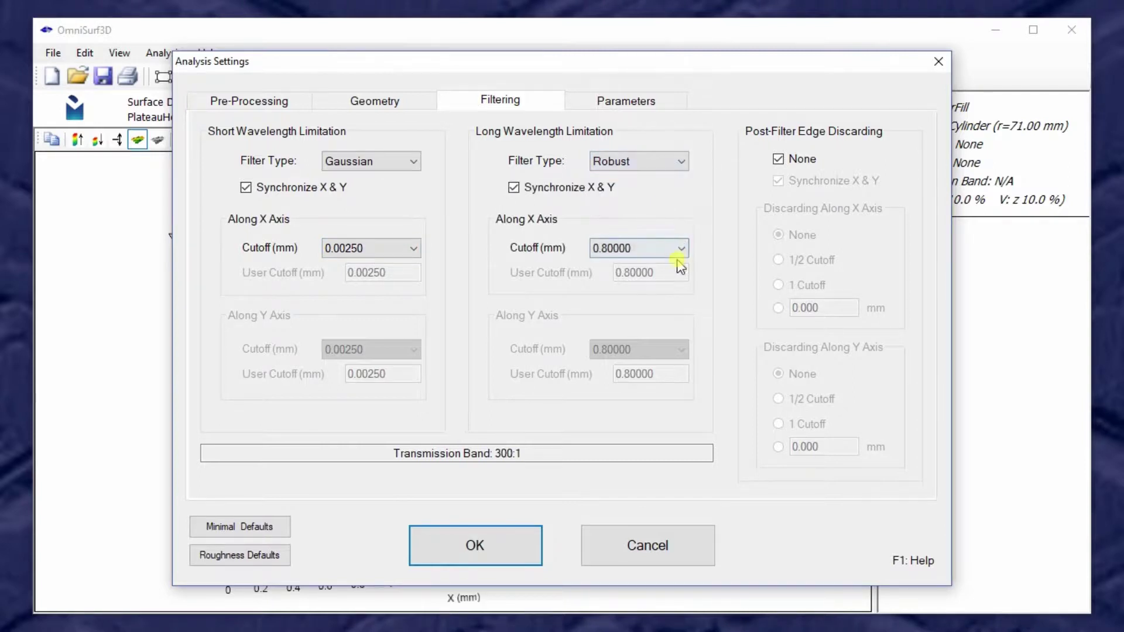
left_click(679, 248)
left_click(647, 372)
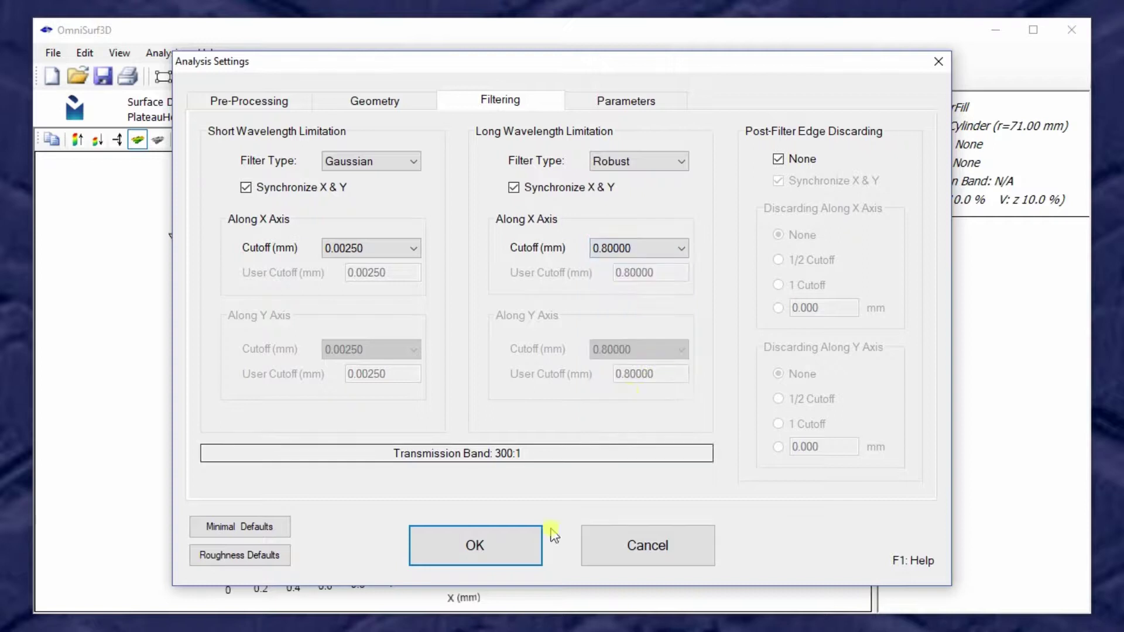
left_click(522, 555)
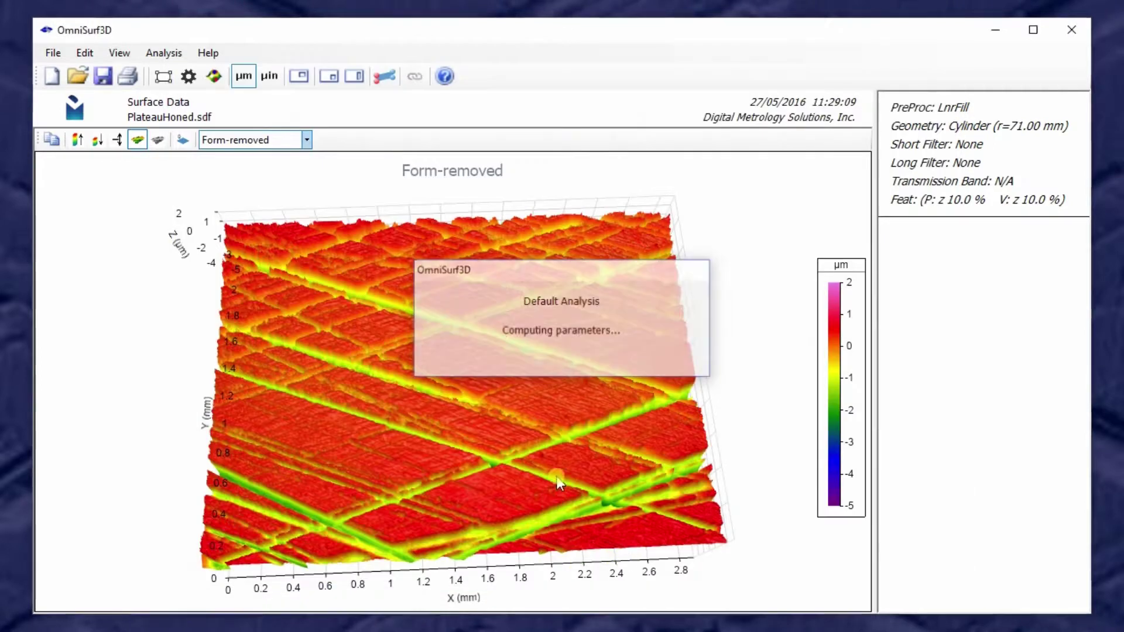
left_click_drag(498, 463, 515, 451)
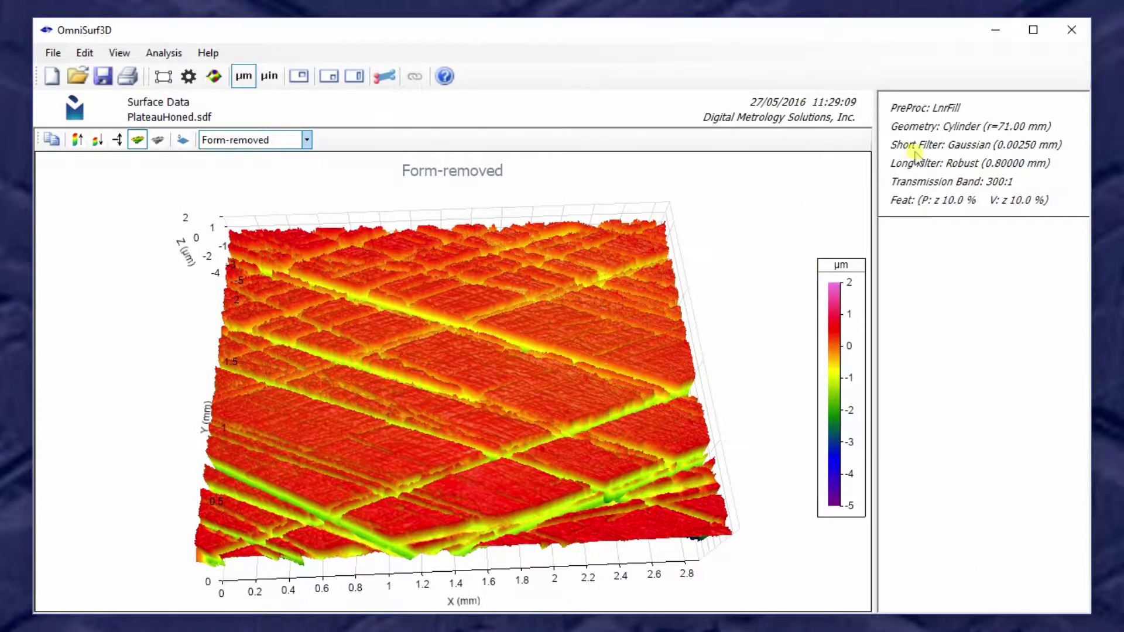
- Show the Filtered surface, rotated nearly side-on
left_click(306, 143)
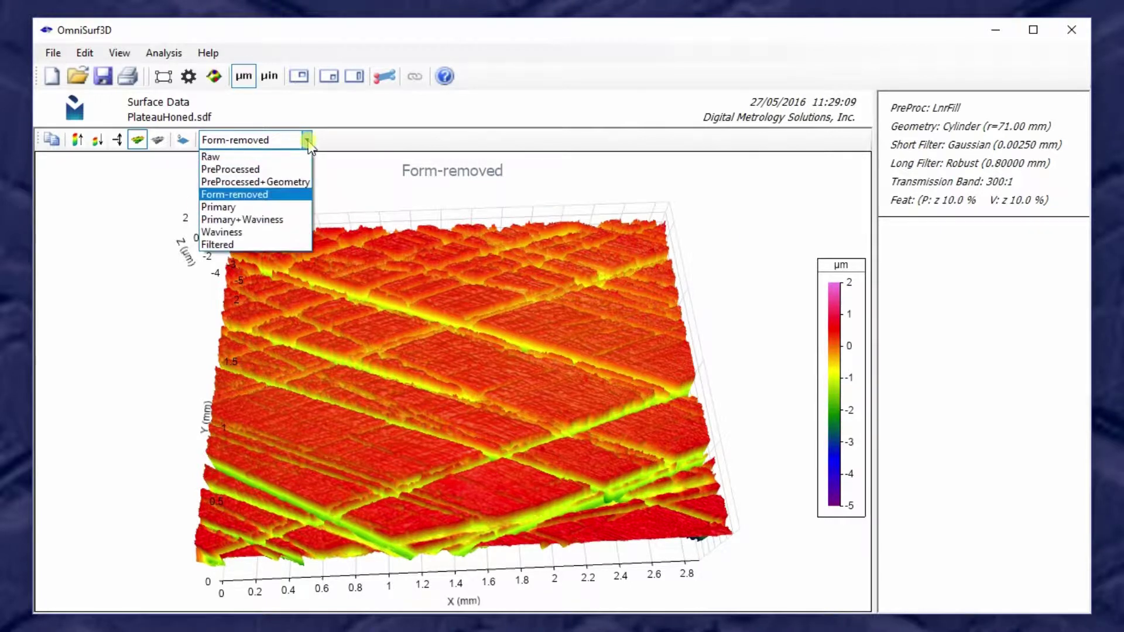
left_click(275, 244)
left_click_drag(374, 366, 469, 449)
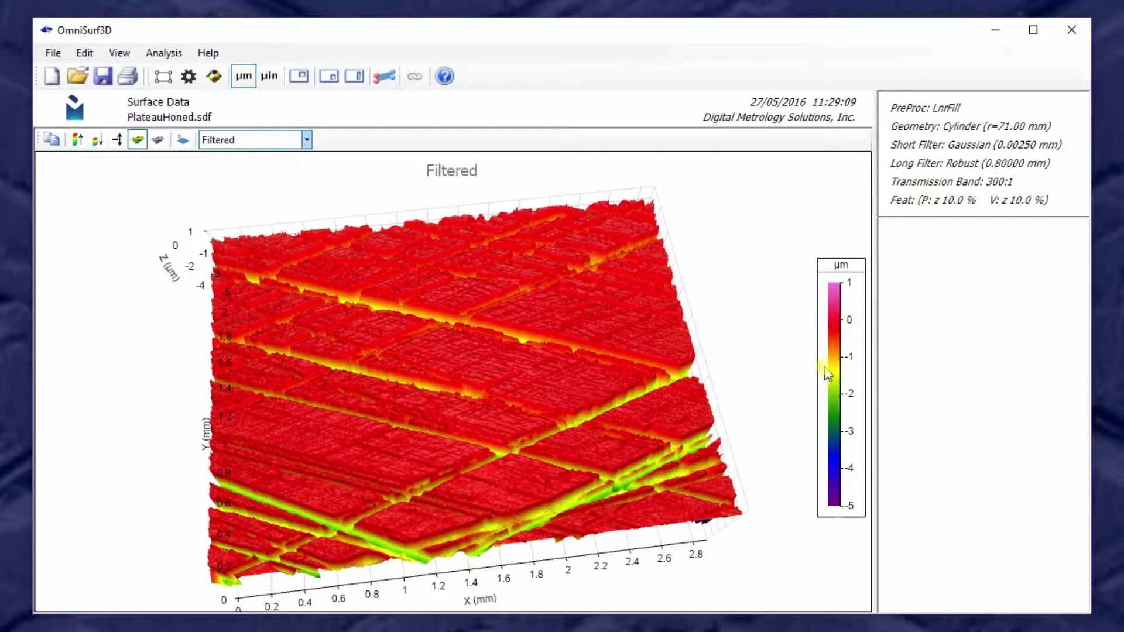
- Raise the colour scale maximum to 2 so the height scale runs −5 to 2 µm
left_click_drag(632, 394, 597, 323)
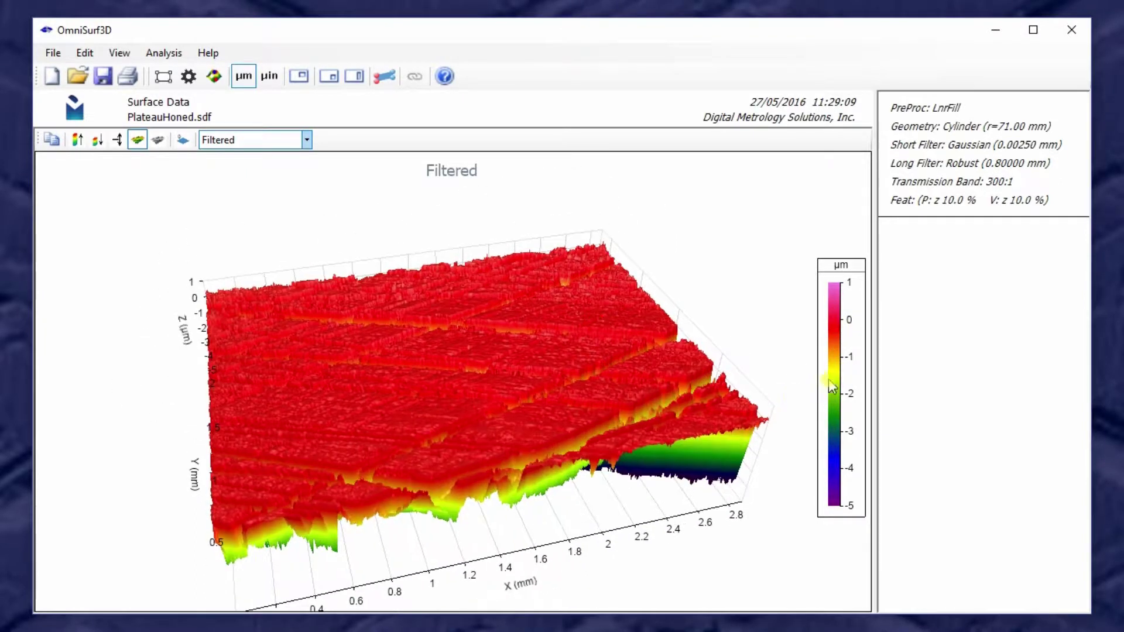
double_click(840, 367)
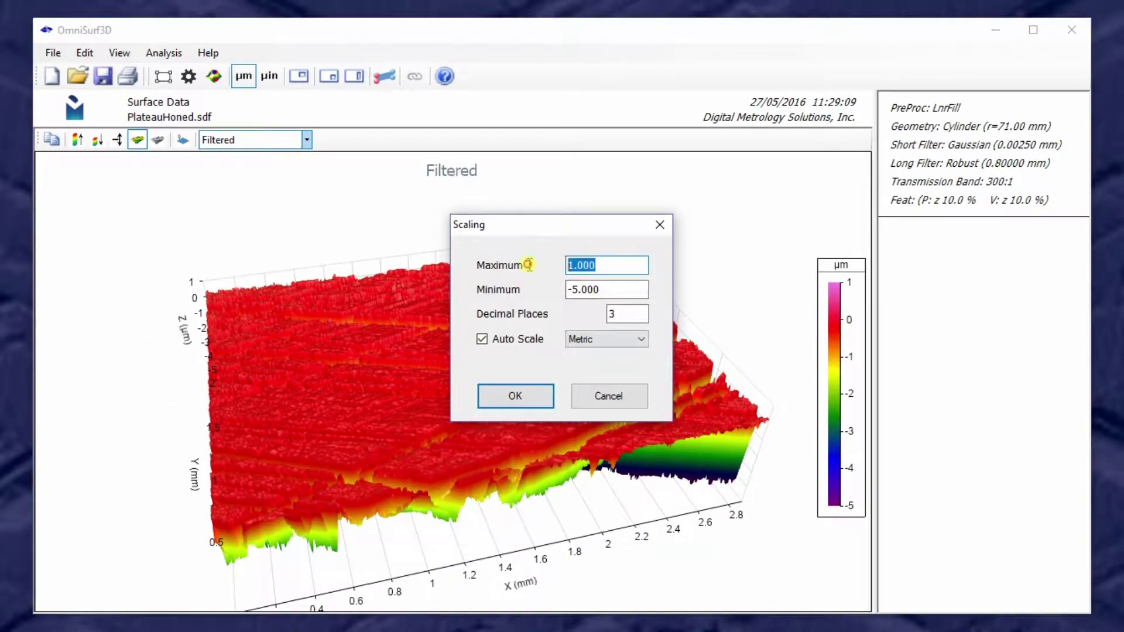
type("2")
left_click(515, 396)
left_click_drag(542, 401, 444, 330)
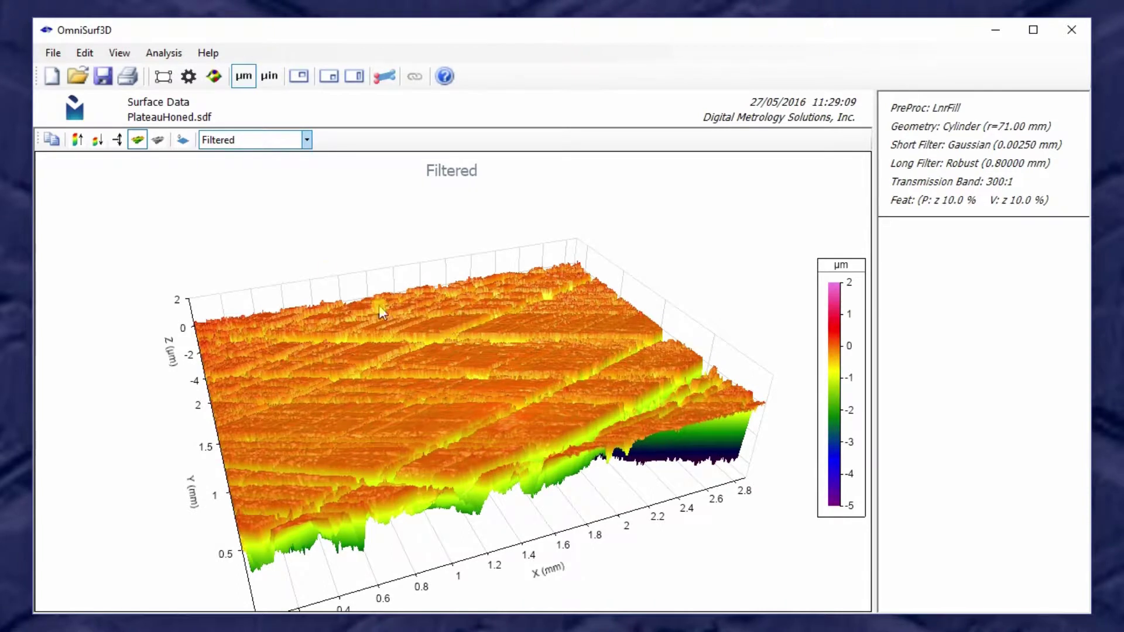
left_click(120, 54)
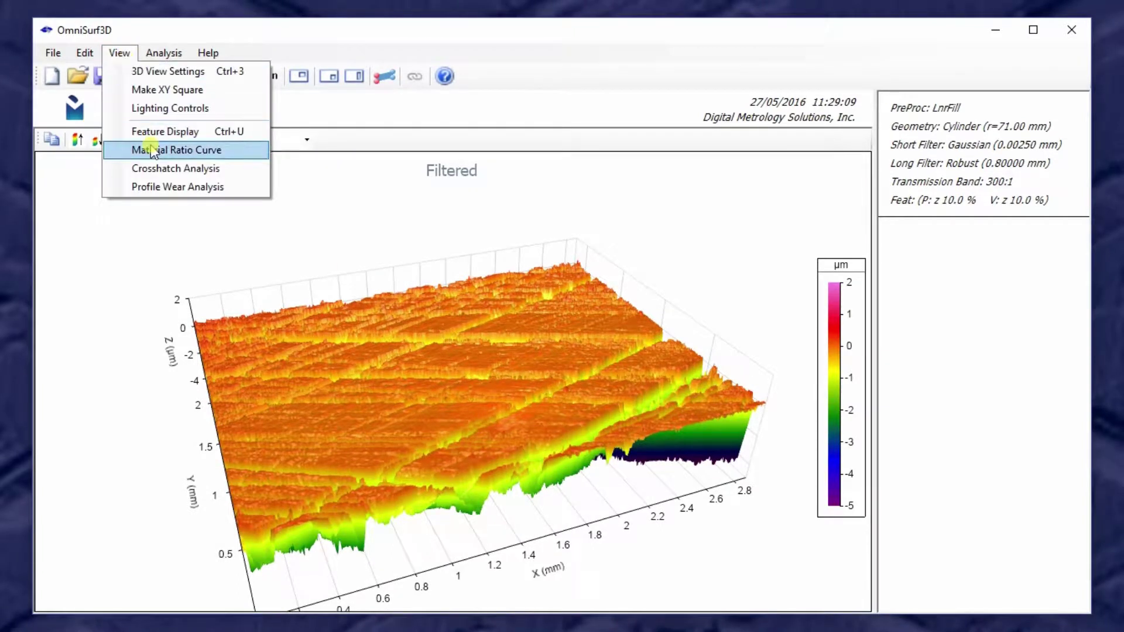
left_click(128, 149)
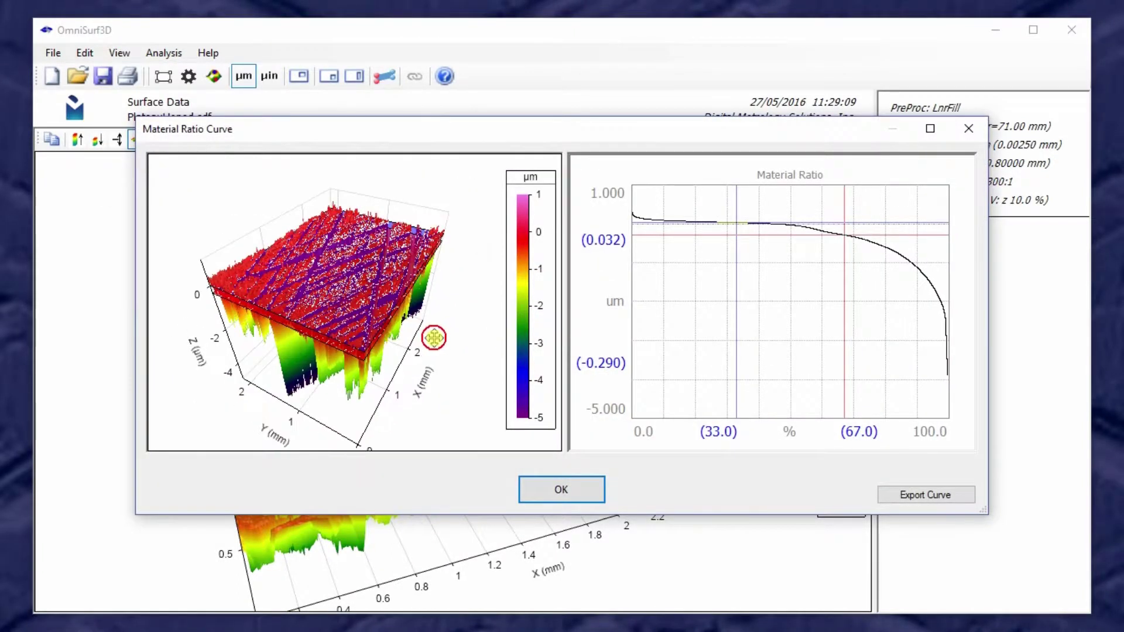
left_click_drag(437, 333, 410, 380)
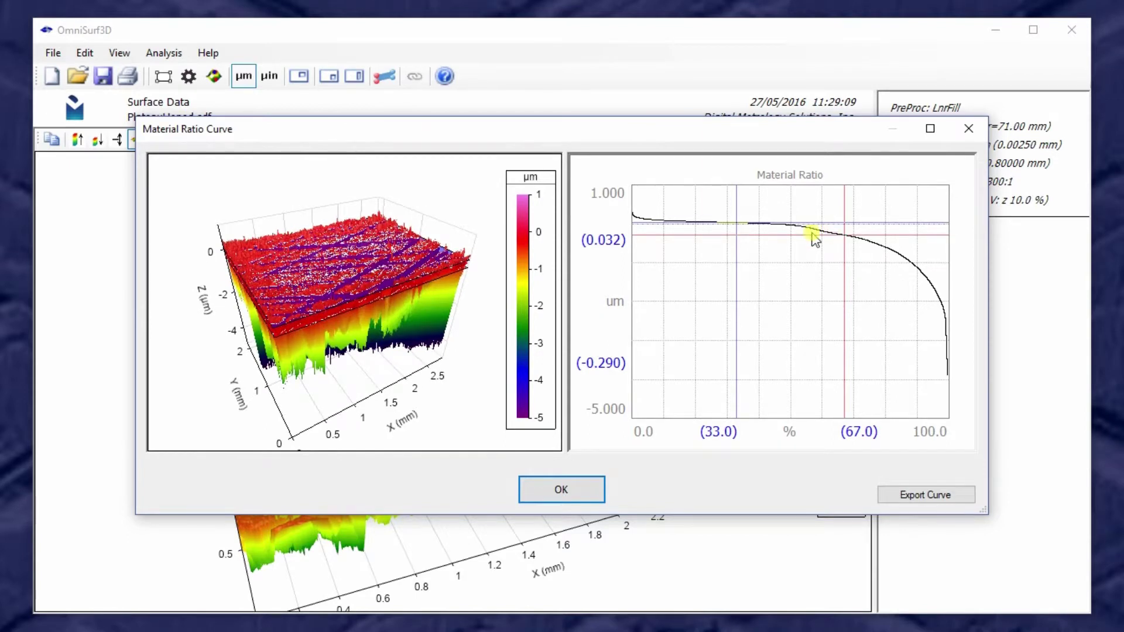
left_click_drag(815, 238, 829, 319)
left_click_drag(409, 275, 390, 303)
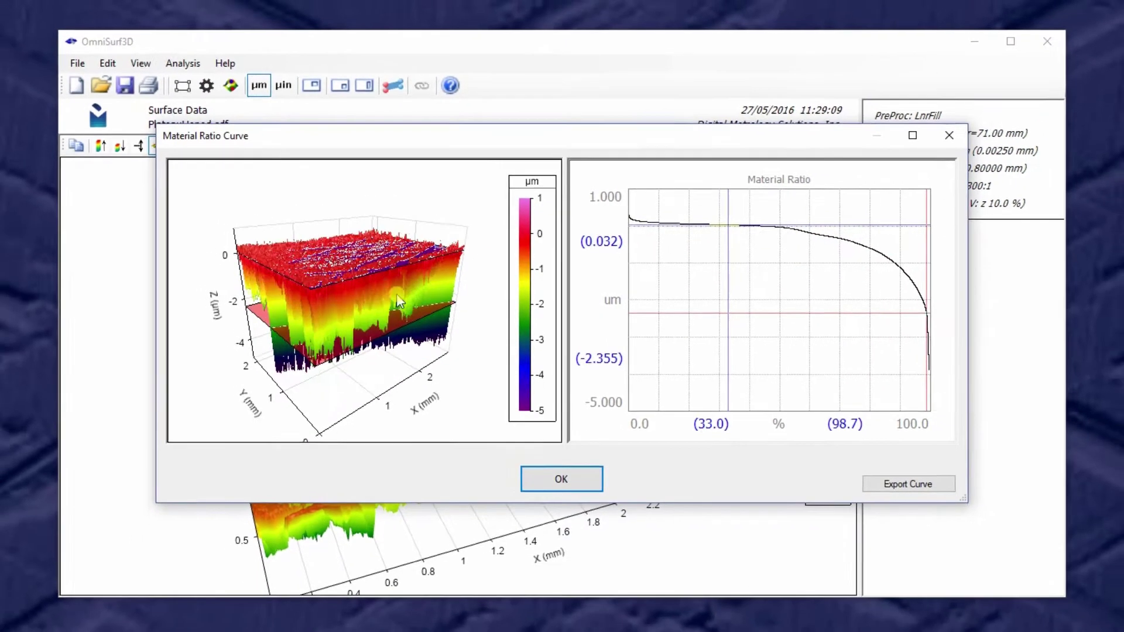
mouse_move(756, 232)
left_mouse_down()
mouse_move(762, 267)
mouse_move(760, 231)
left_mouse_up()
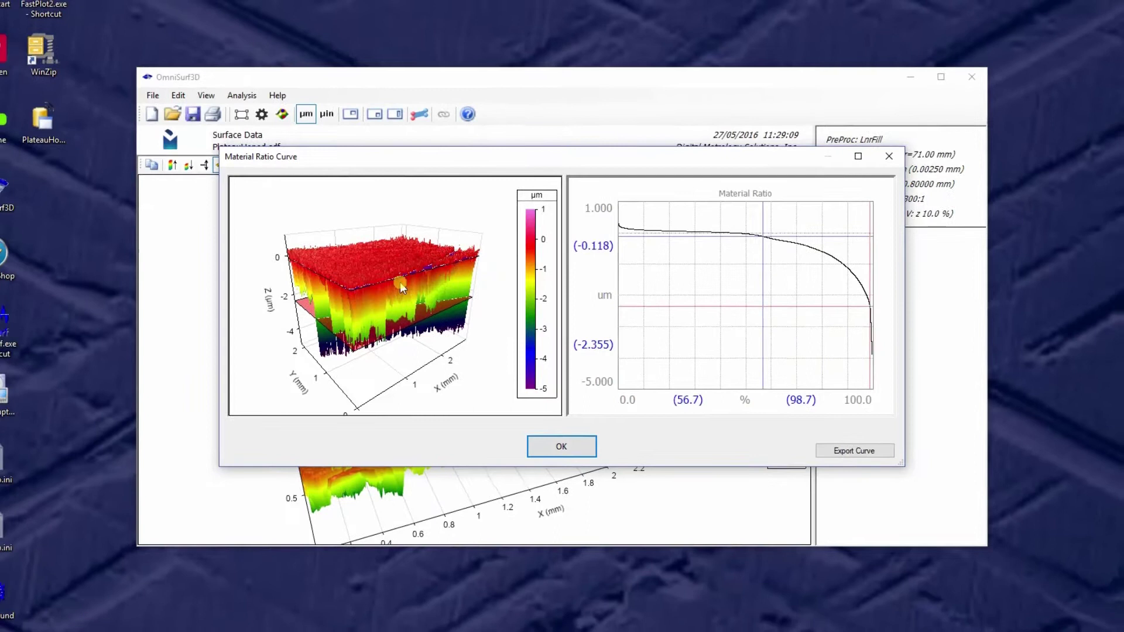
double_click(487, 157)
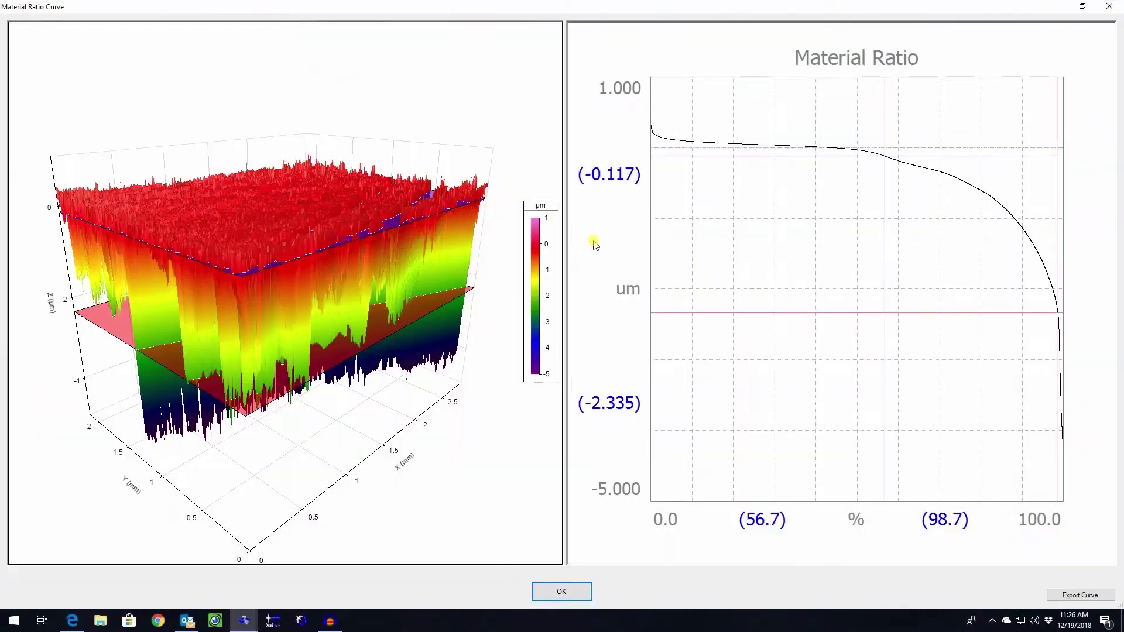
left_click_drag(836, 314, 871, 448)
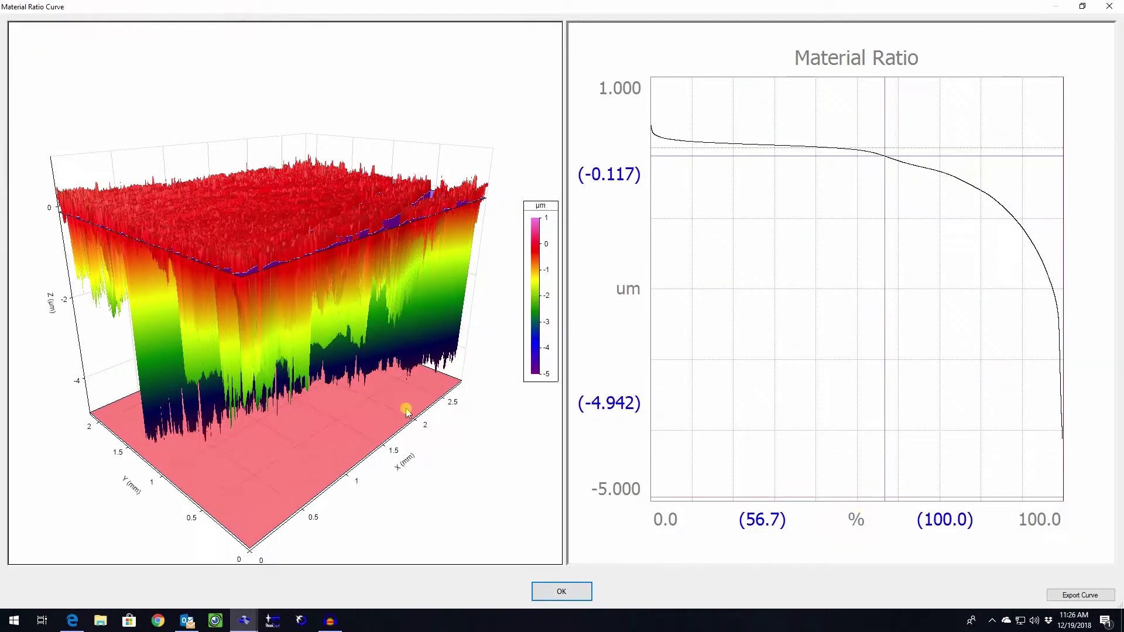
left_click_drag(307, 387, 366, 352)
left_click_drag(729, 156, 748, 256)
left_click_drag(275, 362, 228, 351)
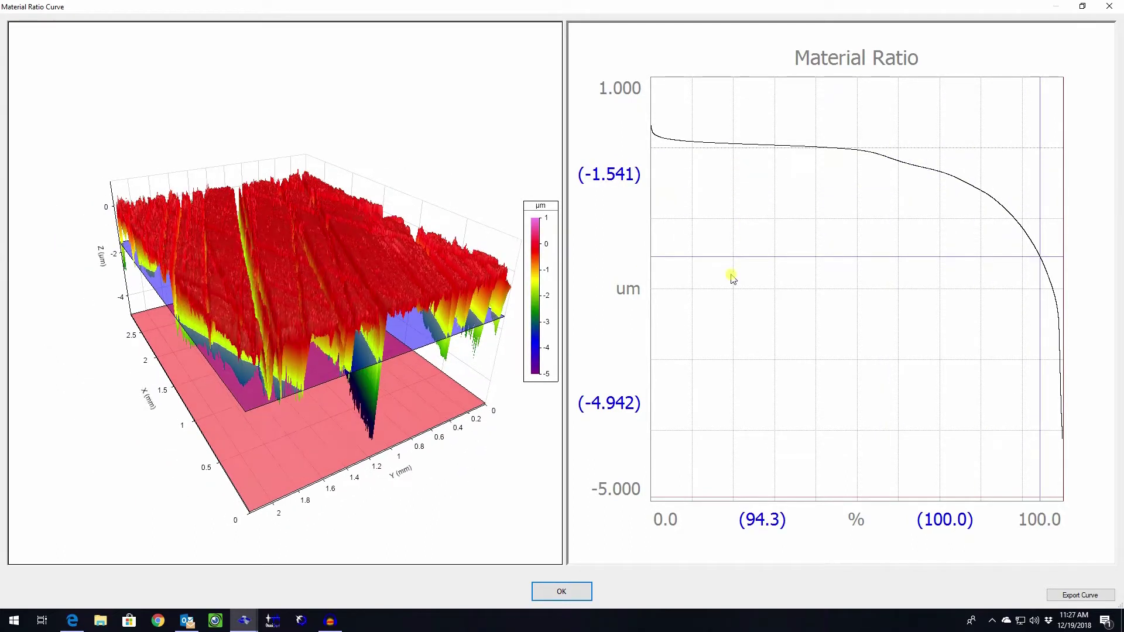
left_click_drag(730, 275, 759, 249)
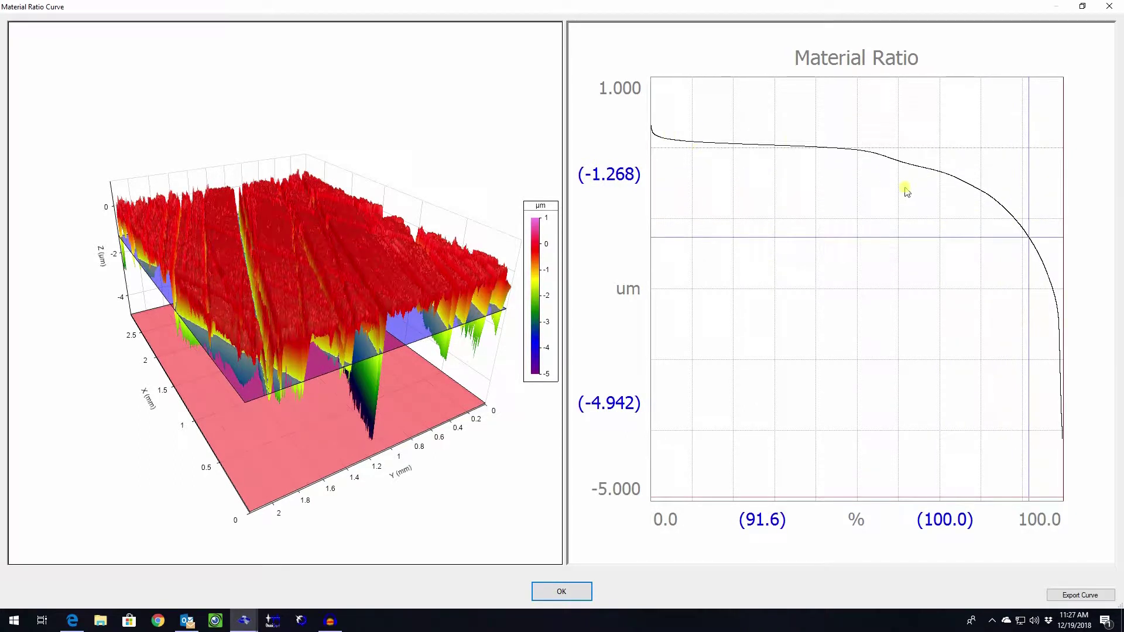
right_click_drag(370, 317, 462, 295)
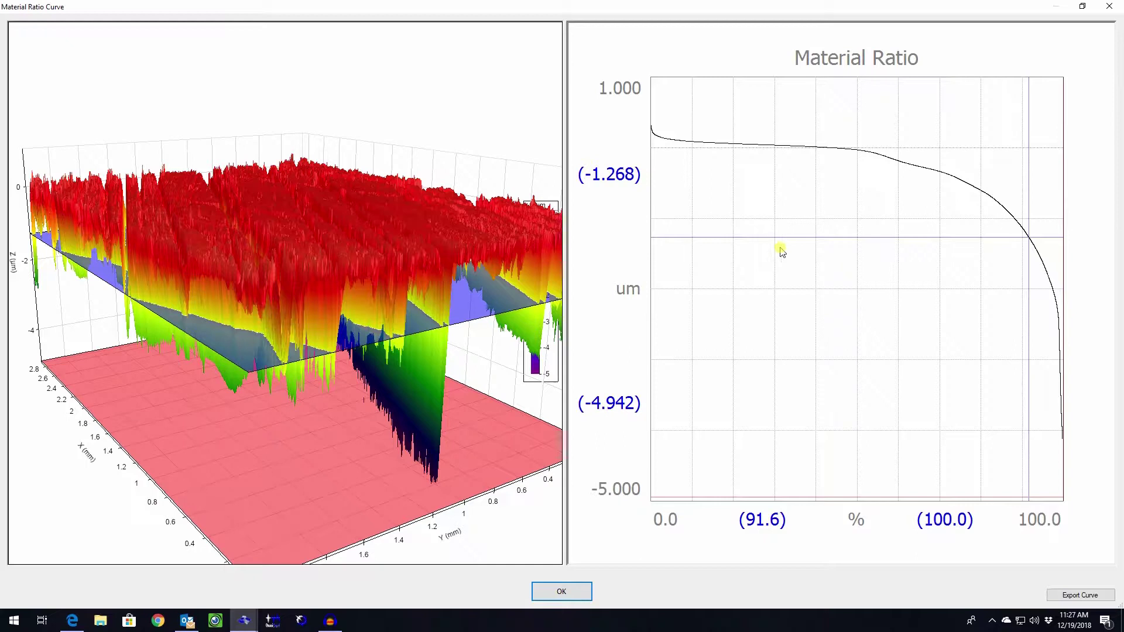
left_click_drag(782, 251, 782, 198)
- Add Sk, Spk and Svk to the computed parameters, yielding 0.257, 0.087 and 1.334 µm
left_click(561, 591)
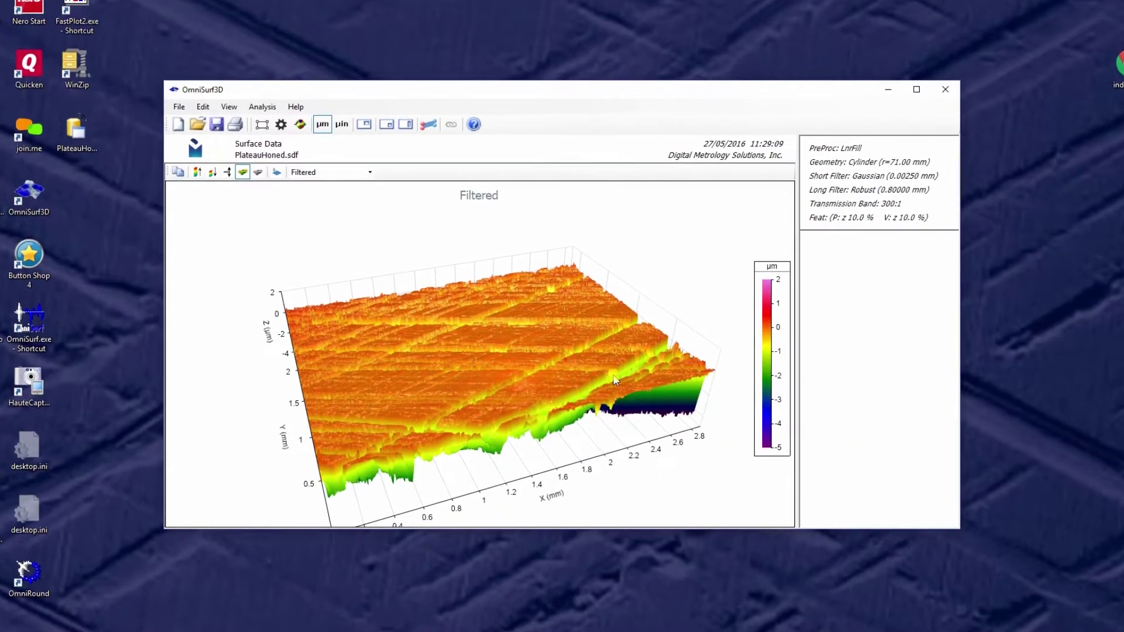
left_click(281, 124)
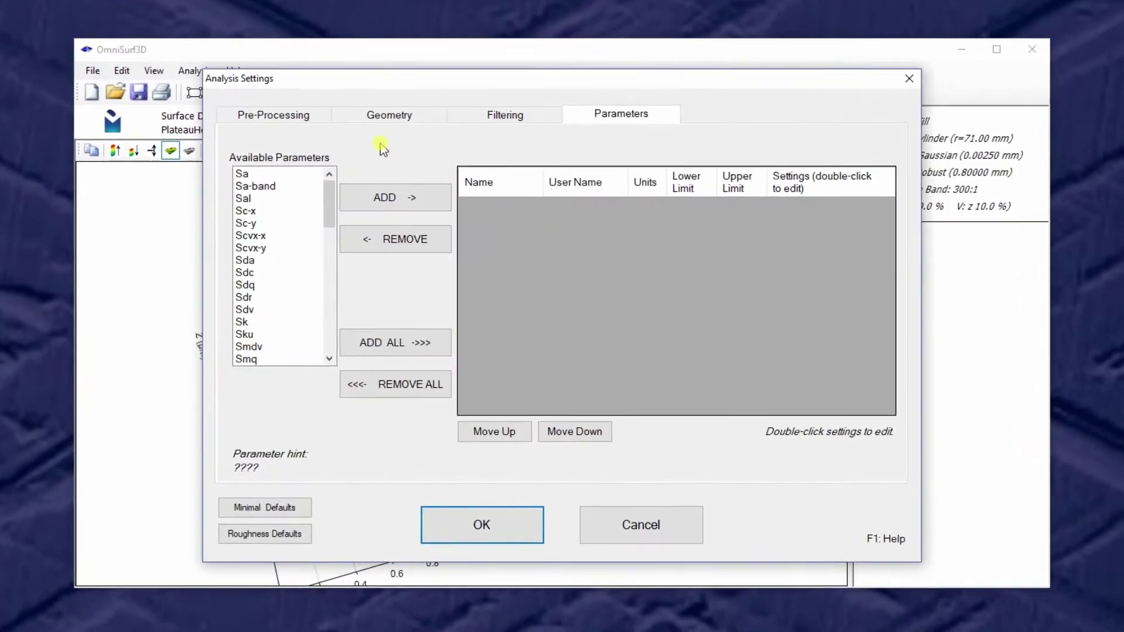
left_click(228, 272)
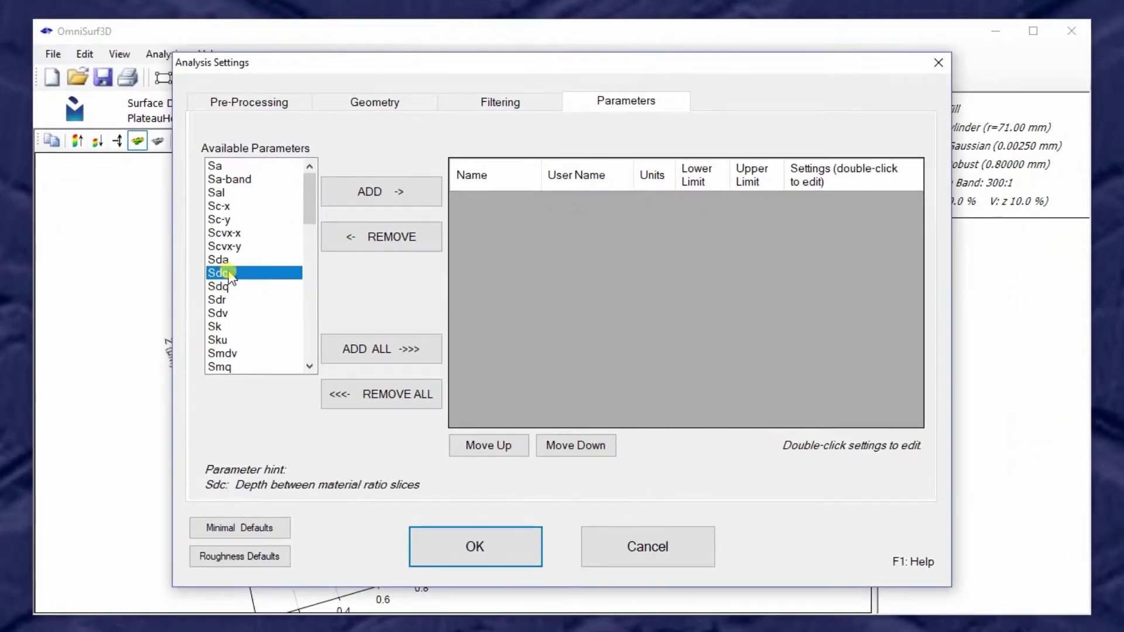
key("Down")
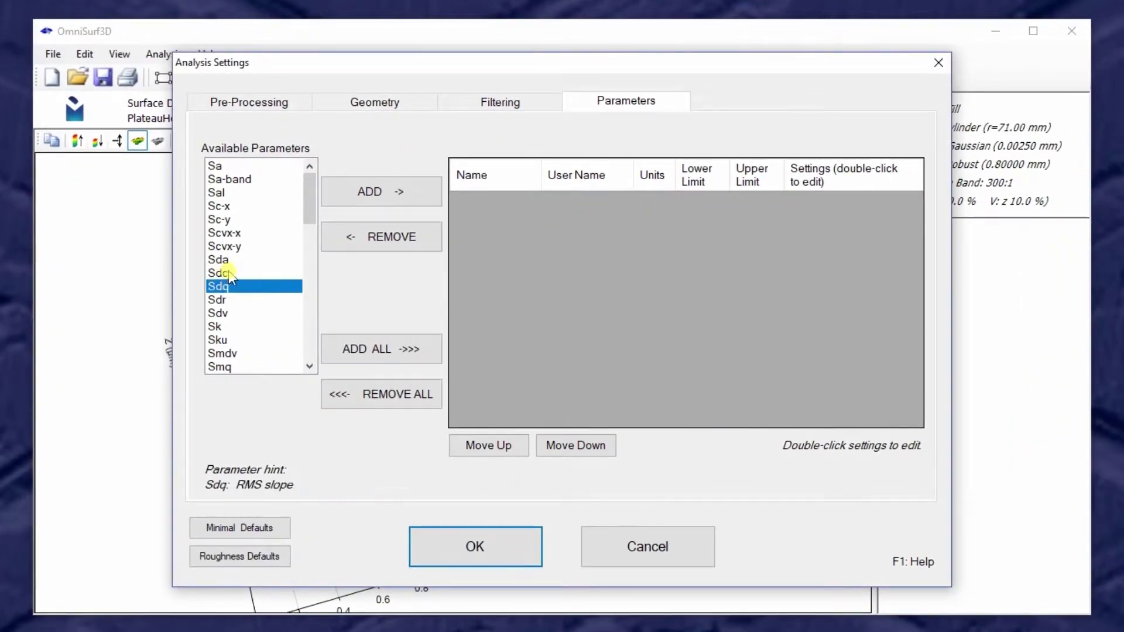
double_click(221, 326)
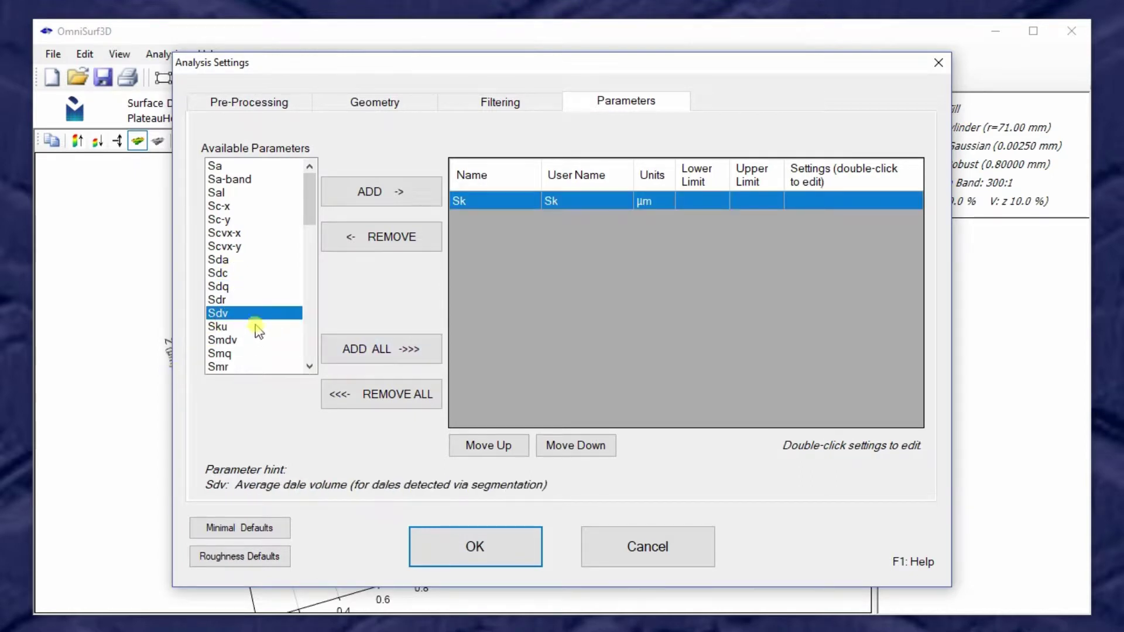
scroll(258, 331, "down", 3)
double_click(246, 326)
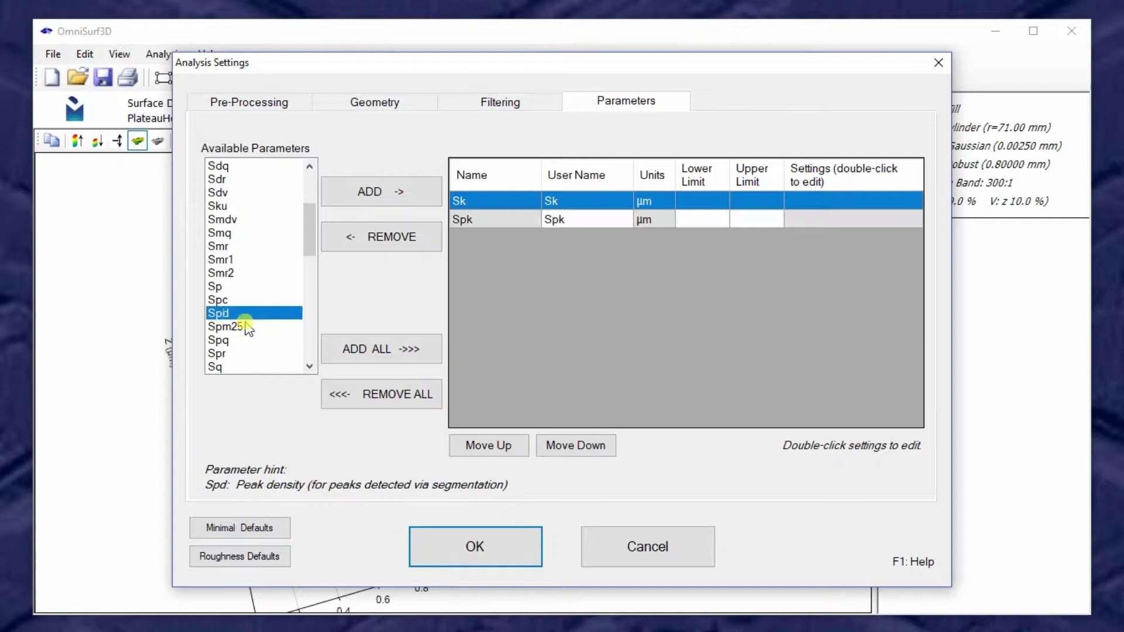
scroll(249, 328, "down", 4)
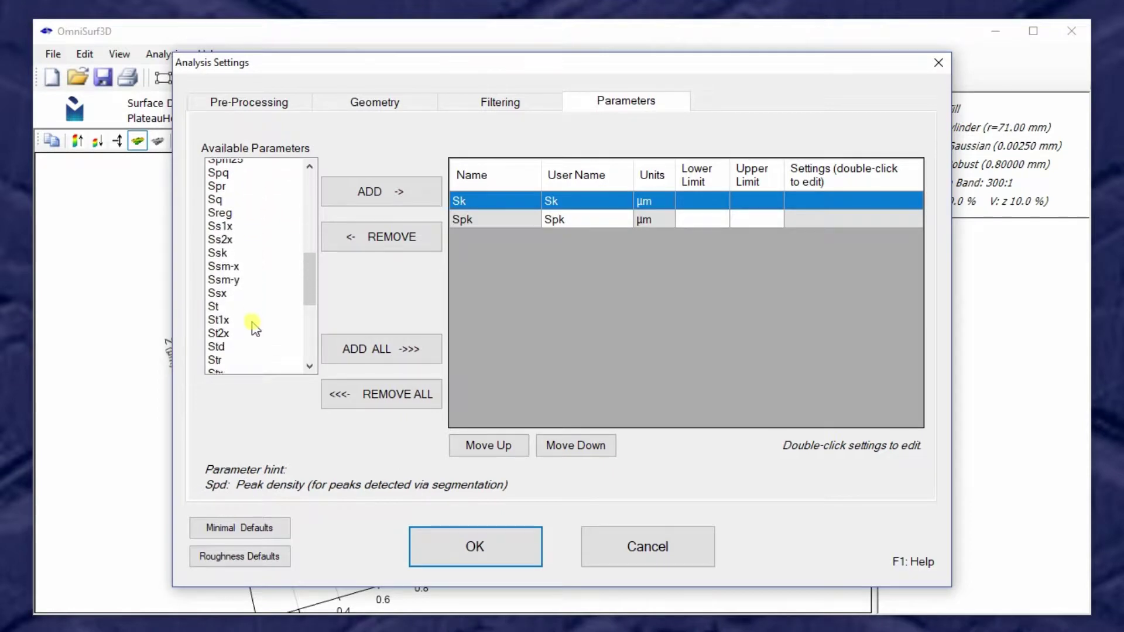
scroll(252, 328, "down", 2)
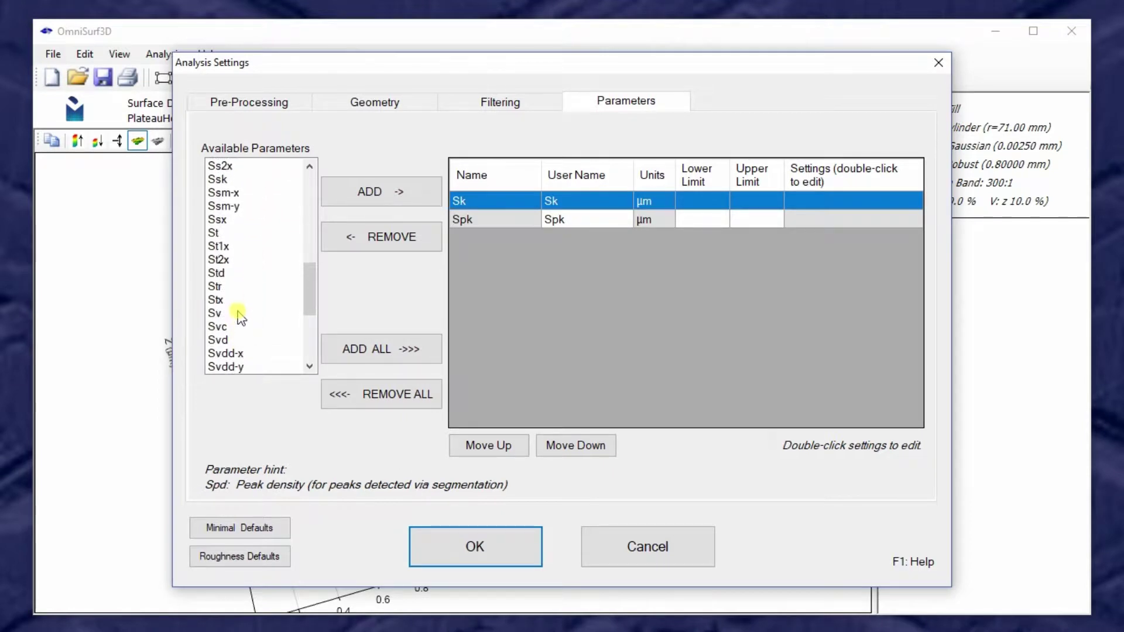
scroll(239, 346, "down", 2)
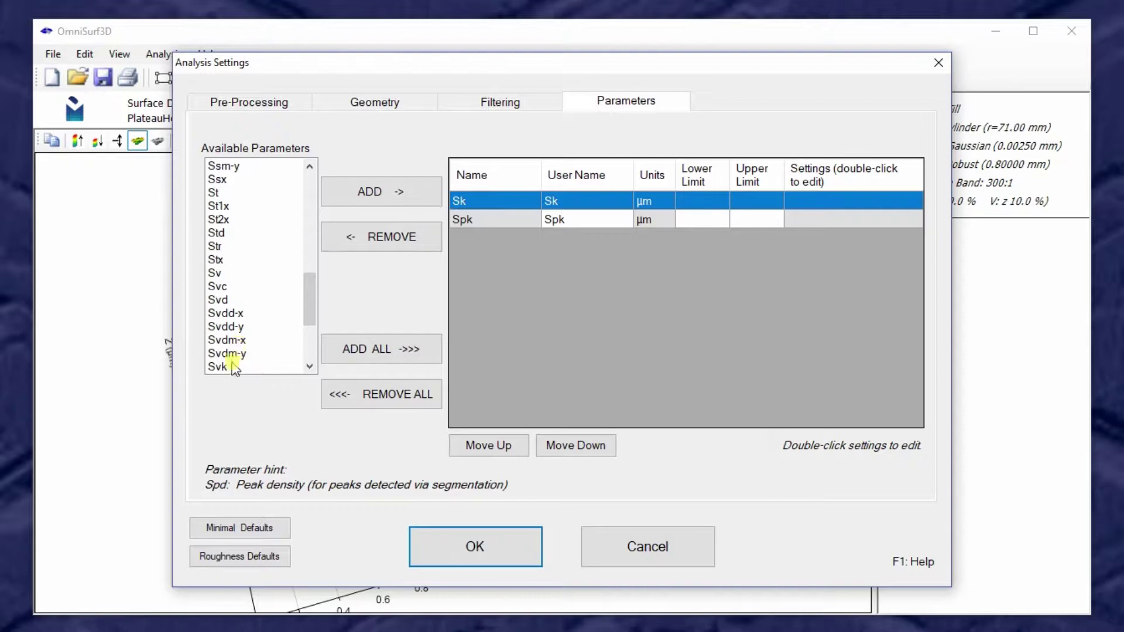
double_click(233, 367)
left_click(452, 544)
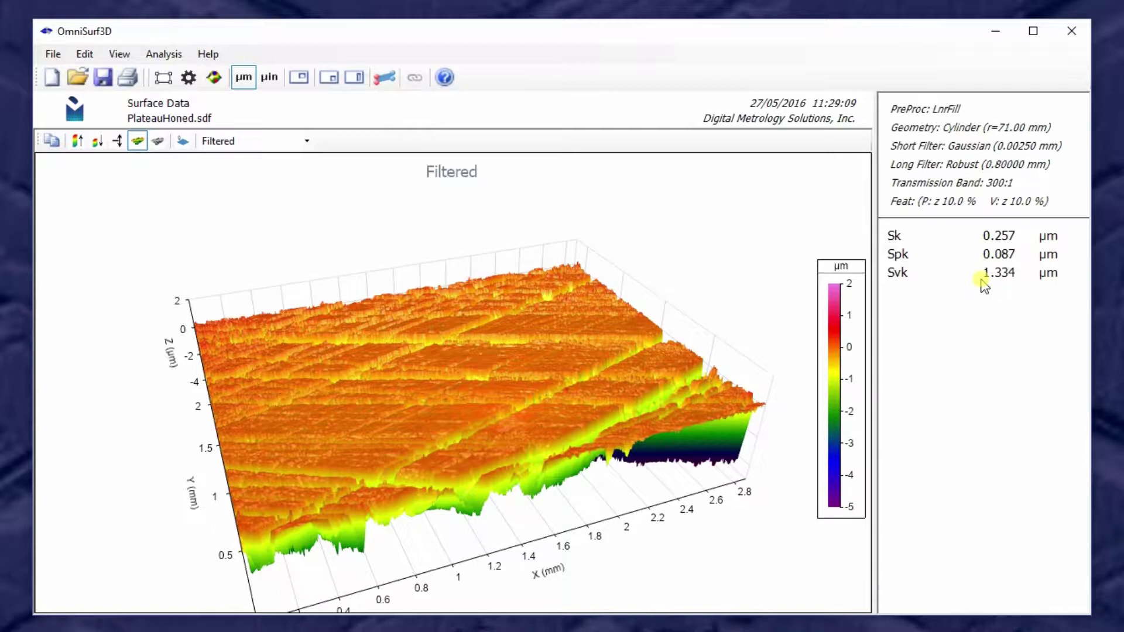
left_click(119, 54)
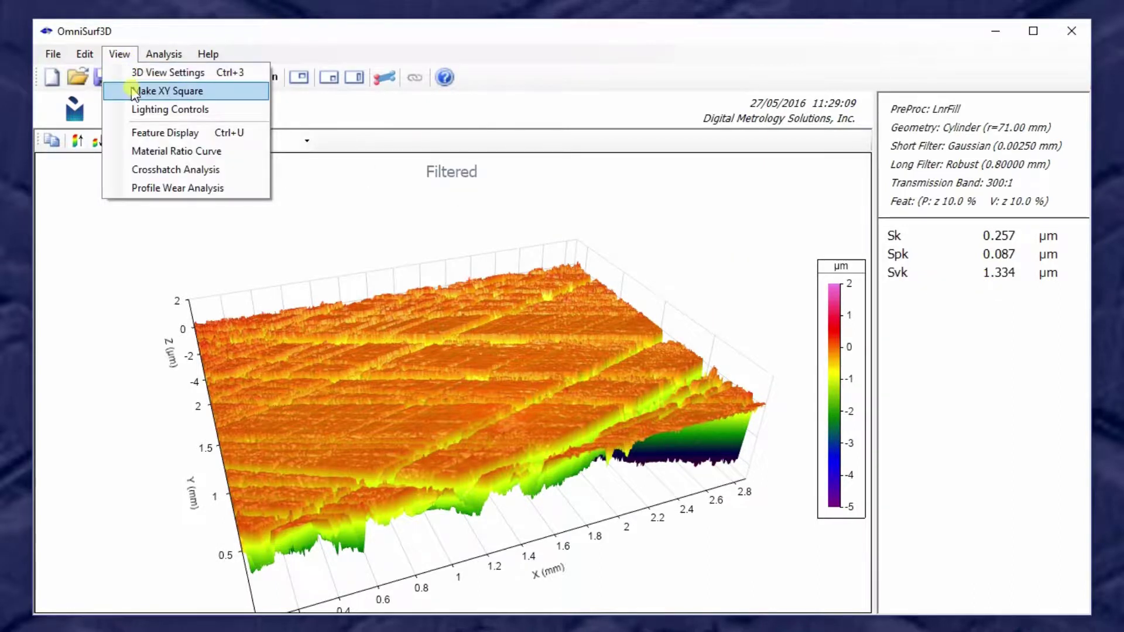
left_click(143, 151)
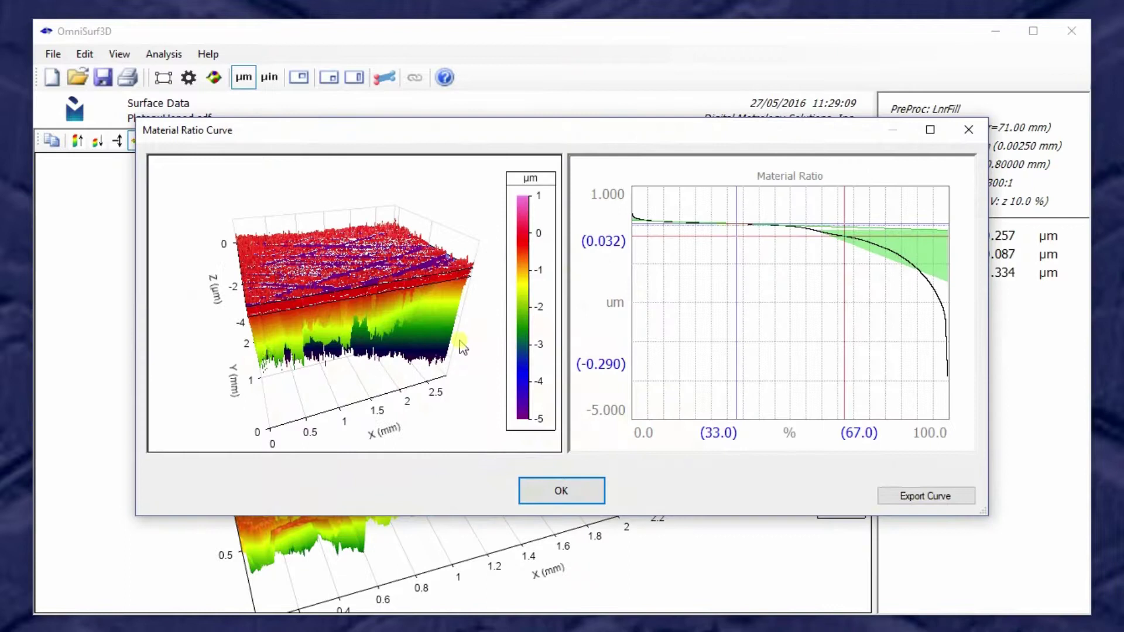
mouse_move(705, 229)
left_mouse_down()
mouse_move(793, 322)
mouse_move(823, 314)
mouse_move(830, 211)
mouse_move(850, 234)
left_mouse_up()
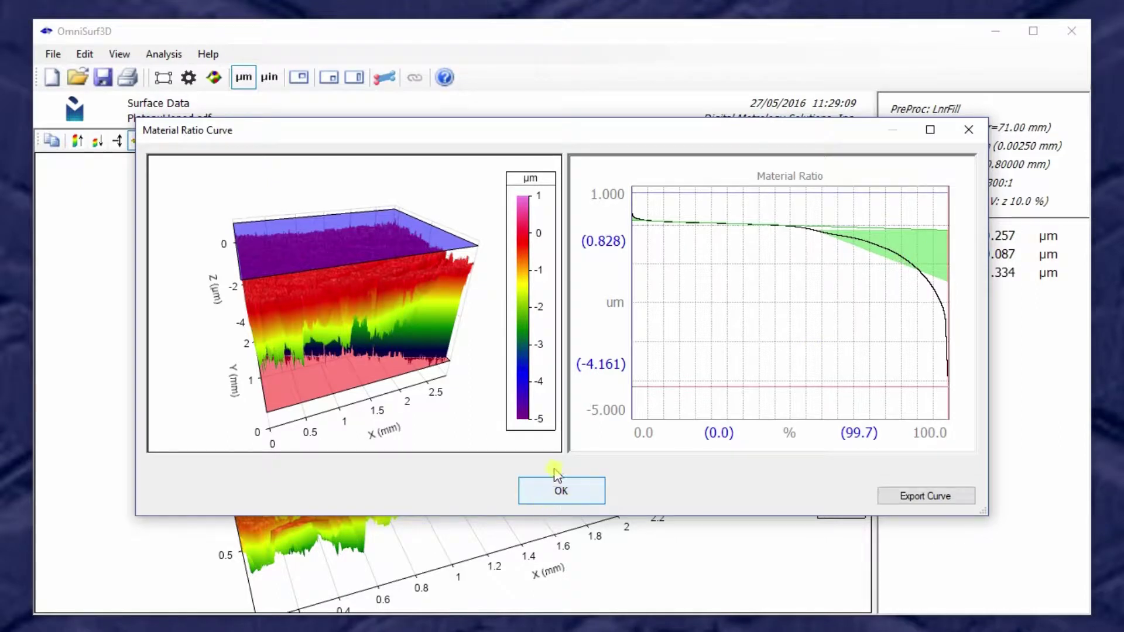
double_click(615, 300)
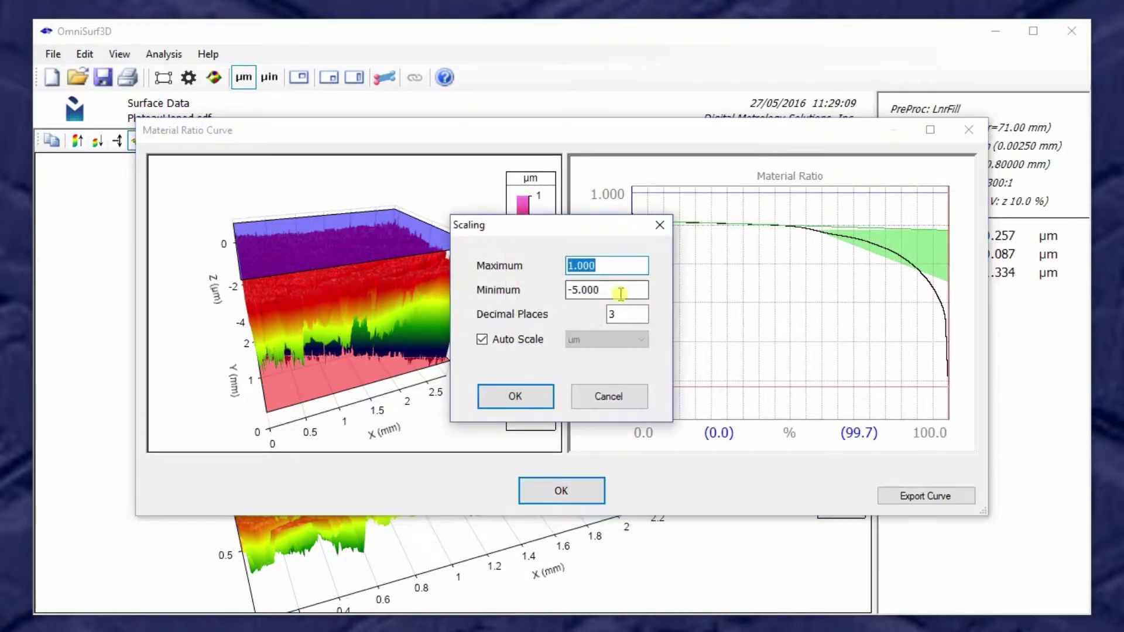
double_click(621, 290)
type("-")
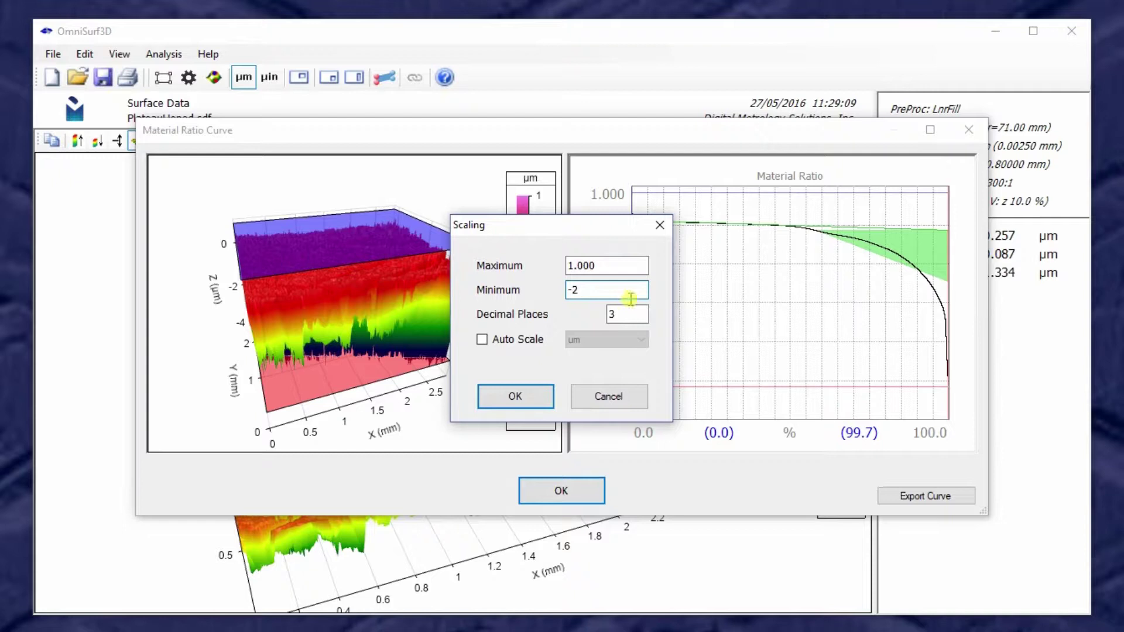
type("2")
left_click(515, 397)
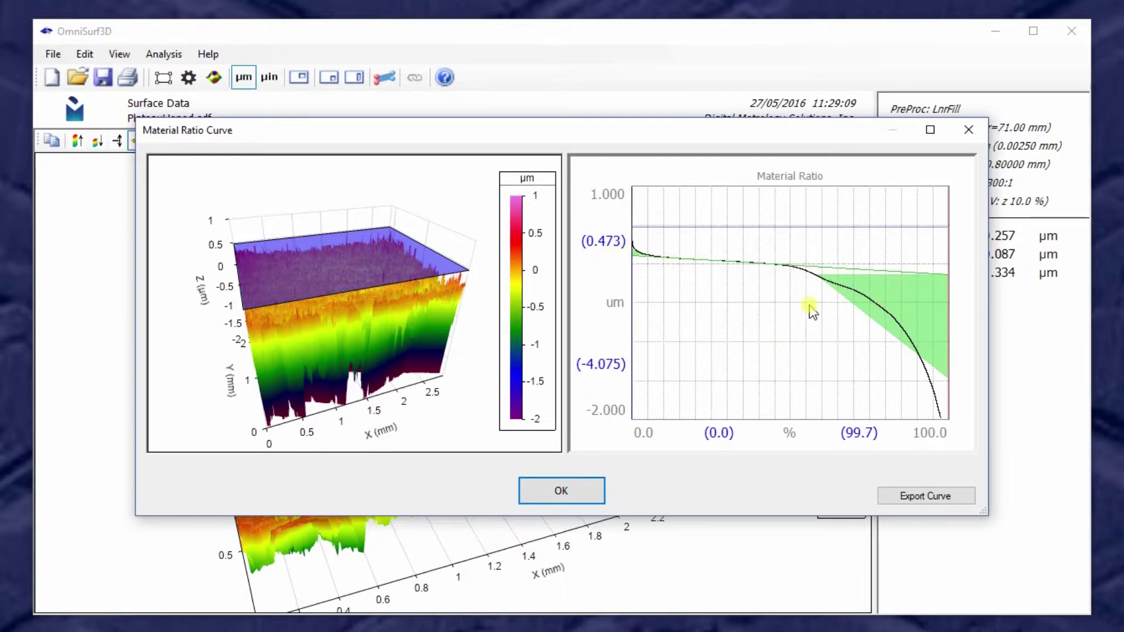
left_click_drag(455, 351, 432, 343)
left_click(743, 317)
left_click(746, 284)
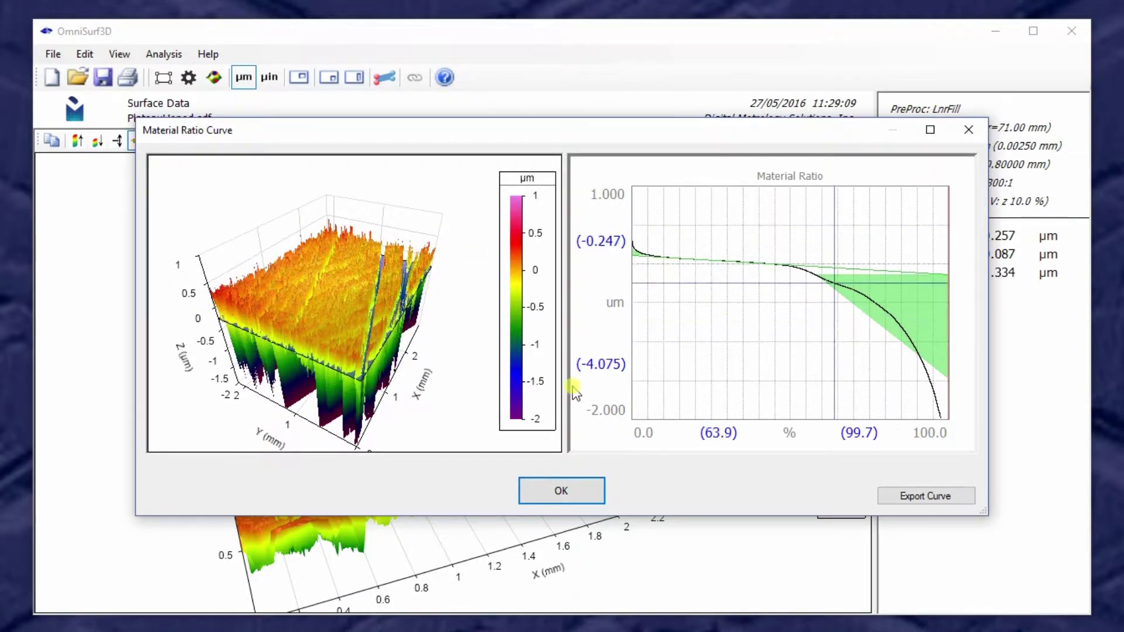
left_click(579, 493)
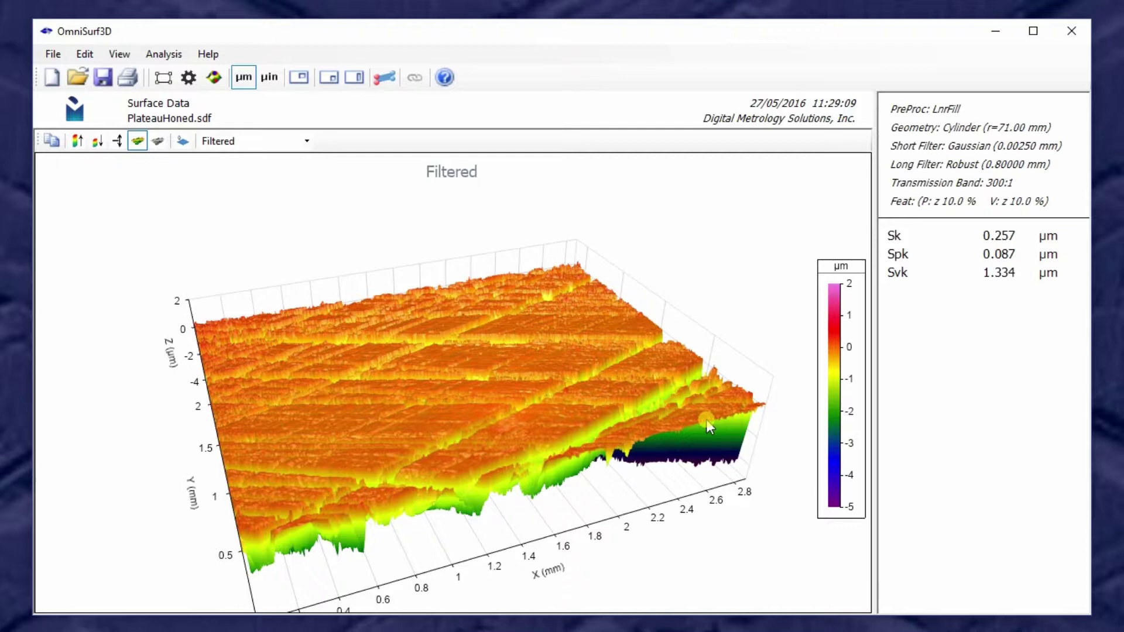
- Add Spq to the parameters to compute
left_click_drag(658, 406, 859, 344)
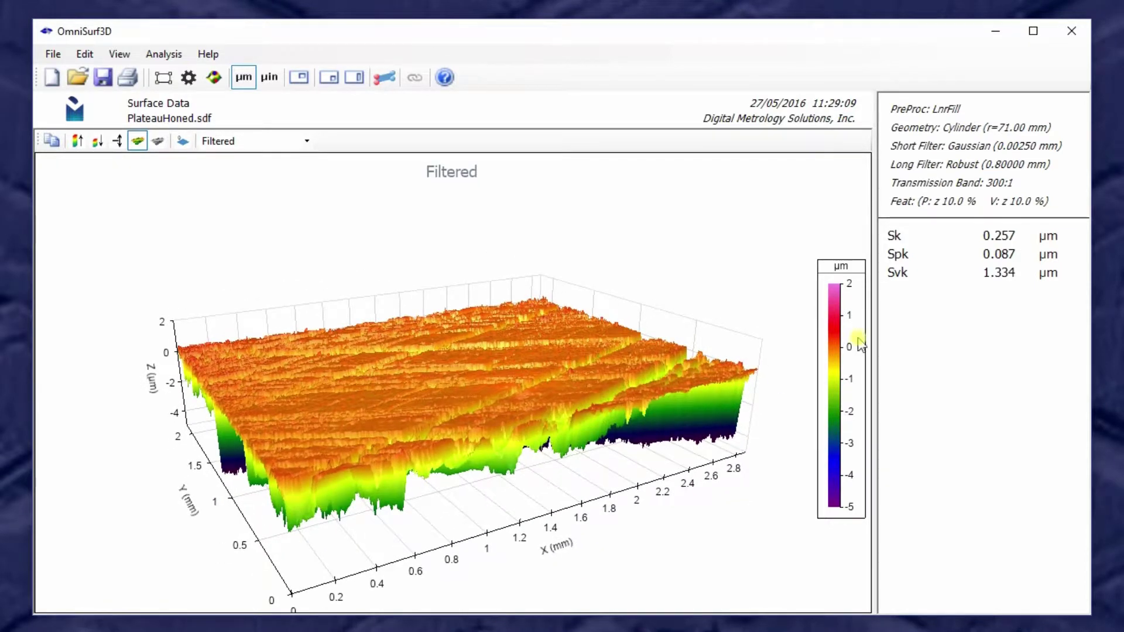
double_click(925, 323)
left_click(255, 322)
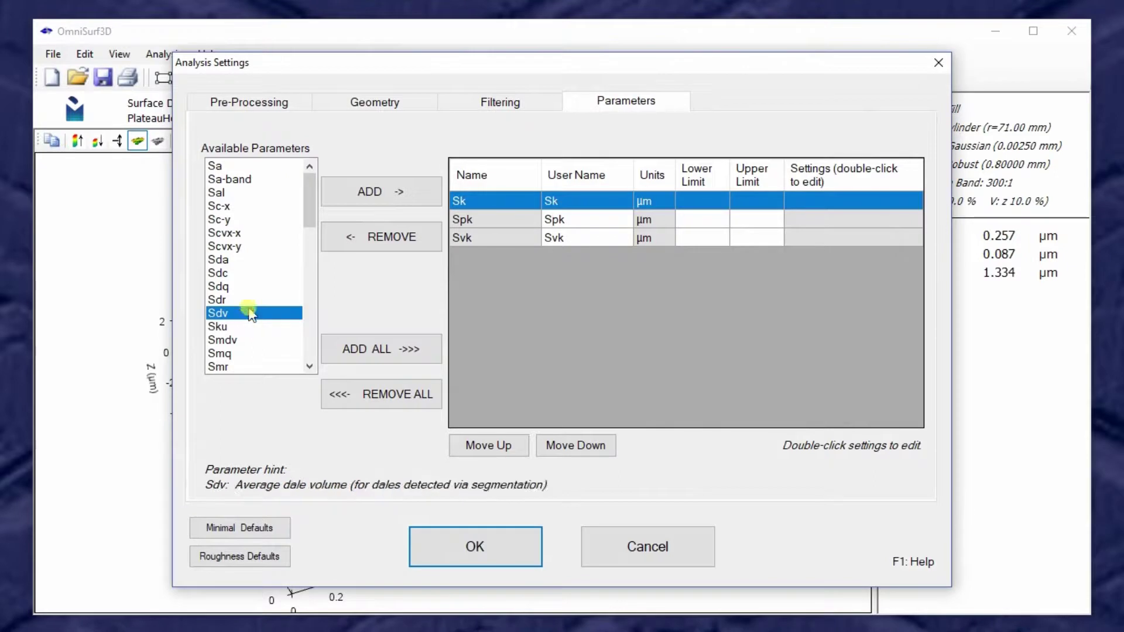
scroll(252, 328, "down", 3)
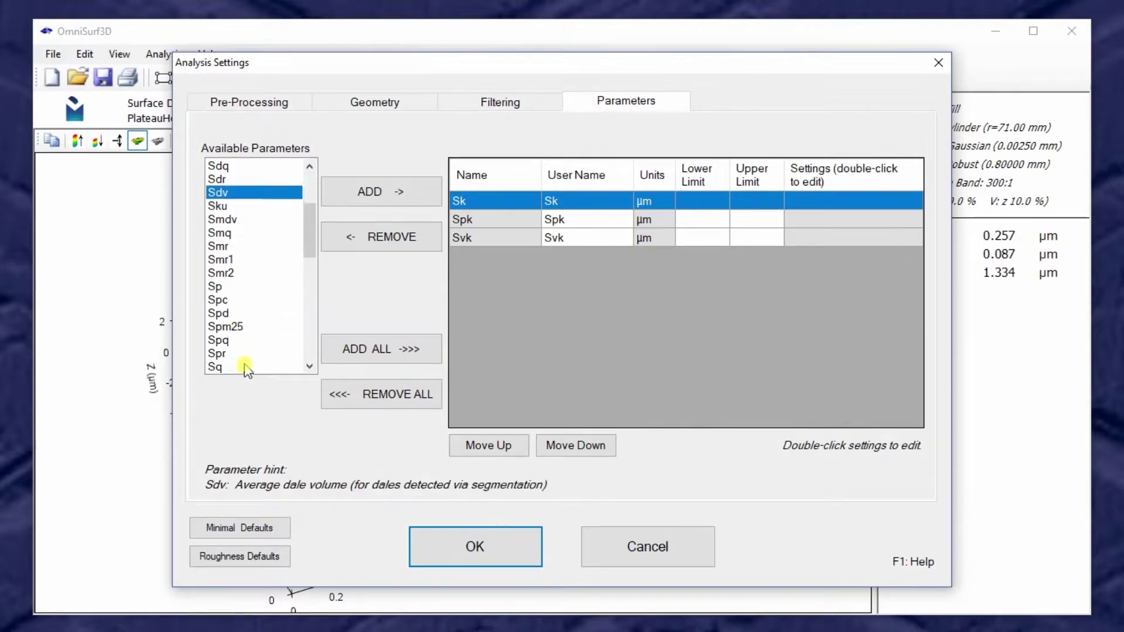
scroll(245, 367, "down", 1)
double_click(243, 298)
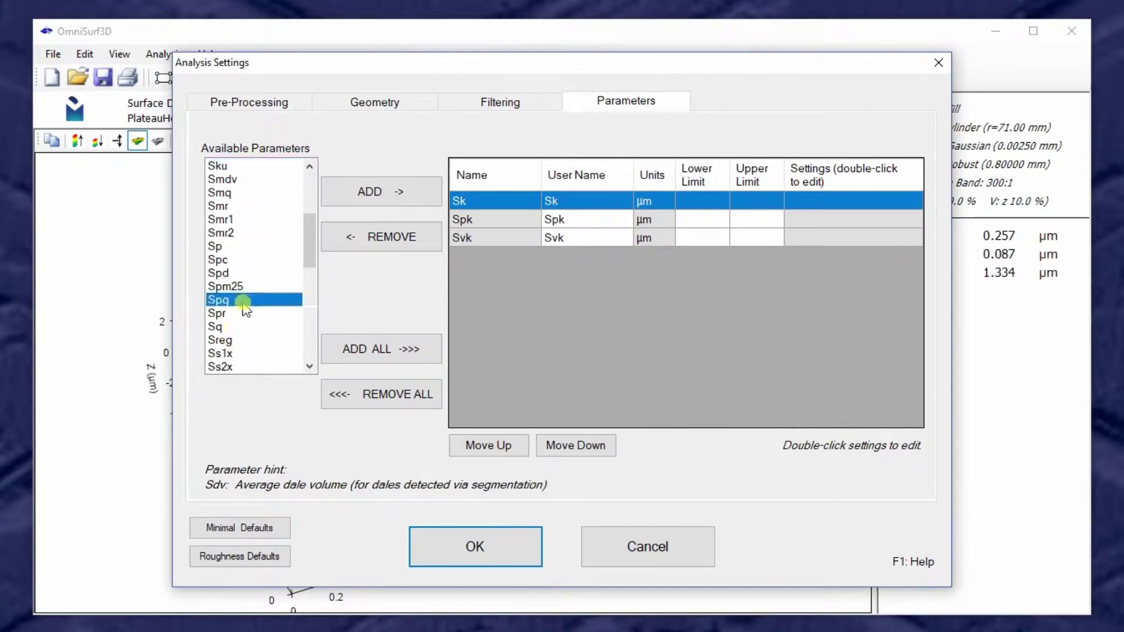
- Add Svq and Smq to the parameter table
left_click(245, 314)
scroll(247, 318, "down", 3)
key("v")
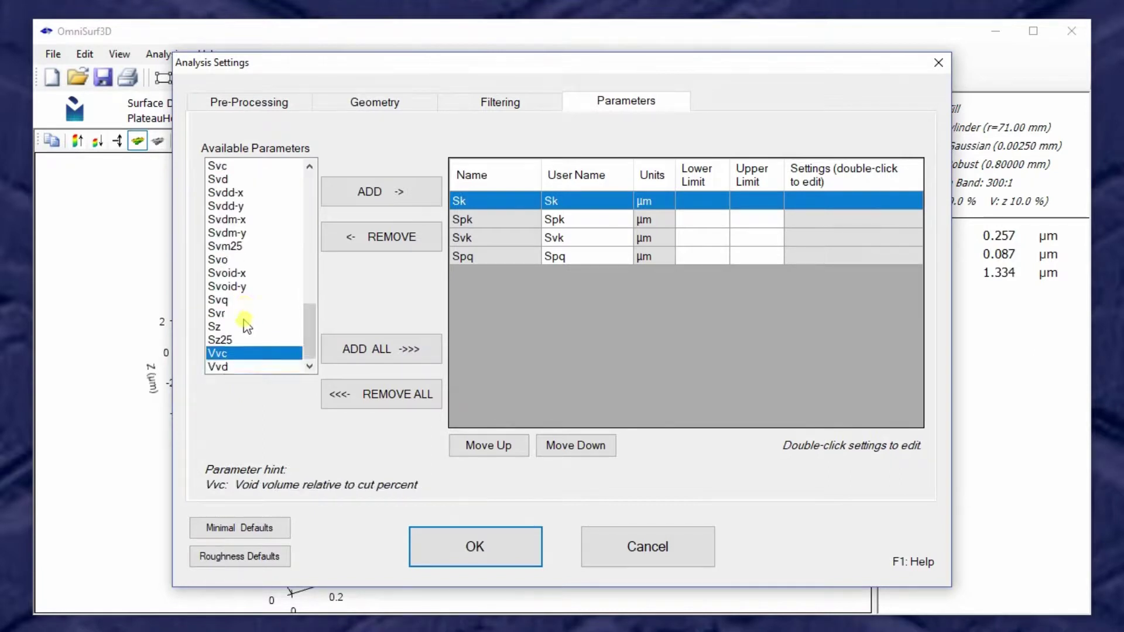
scroll(249, 315, "up", 2)
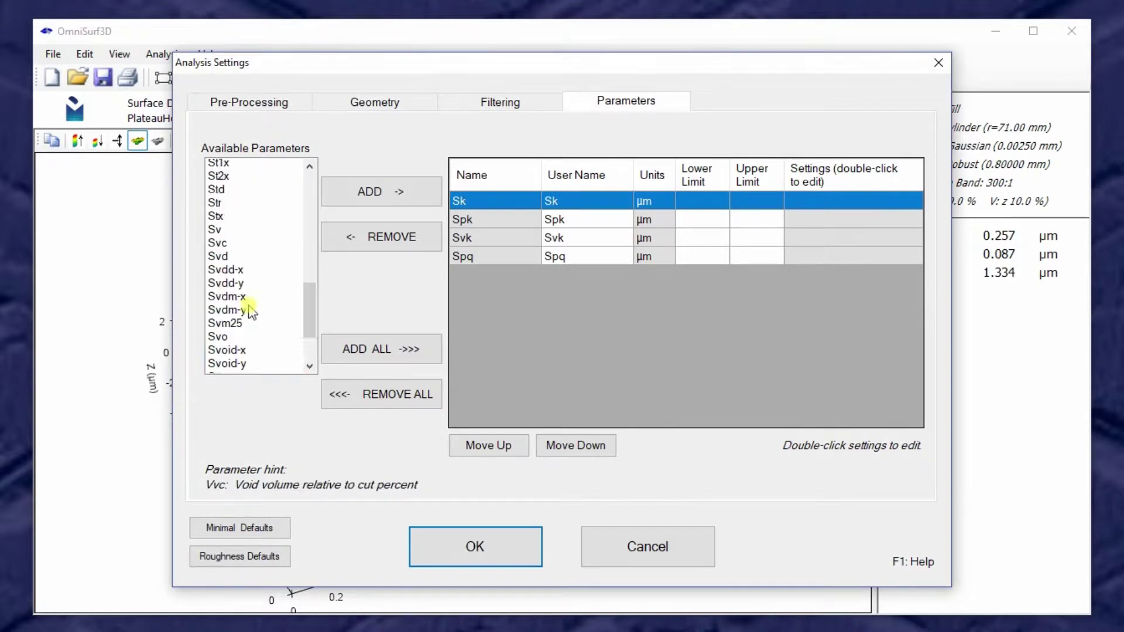
scroll(232, 353, "down", 1)
scroll(232, 351, "down", 1)
left_click(238, 341)
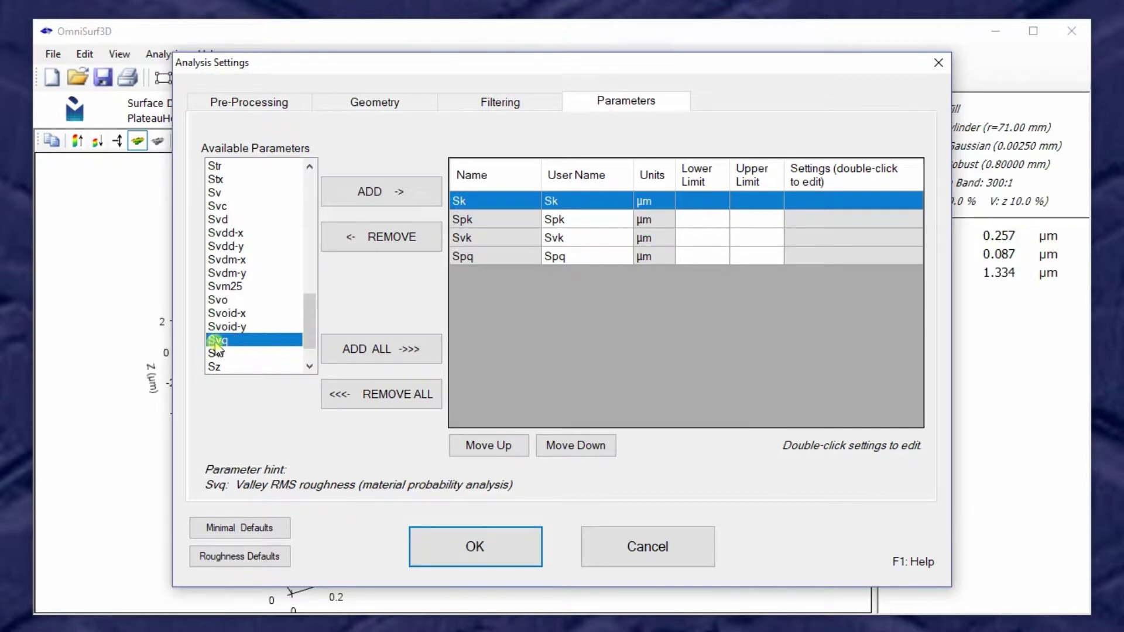
double_click(216, 345)
scroll(230, 286, "up", 2)
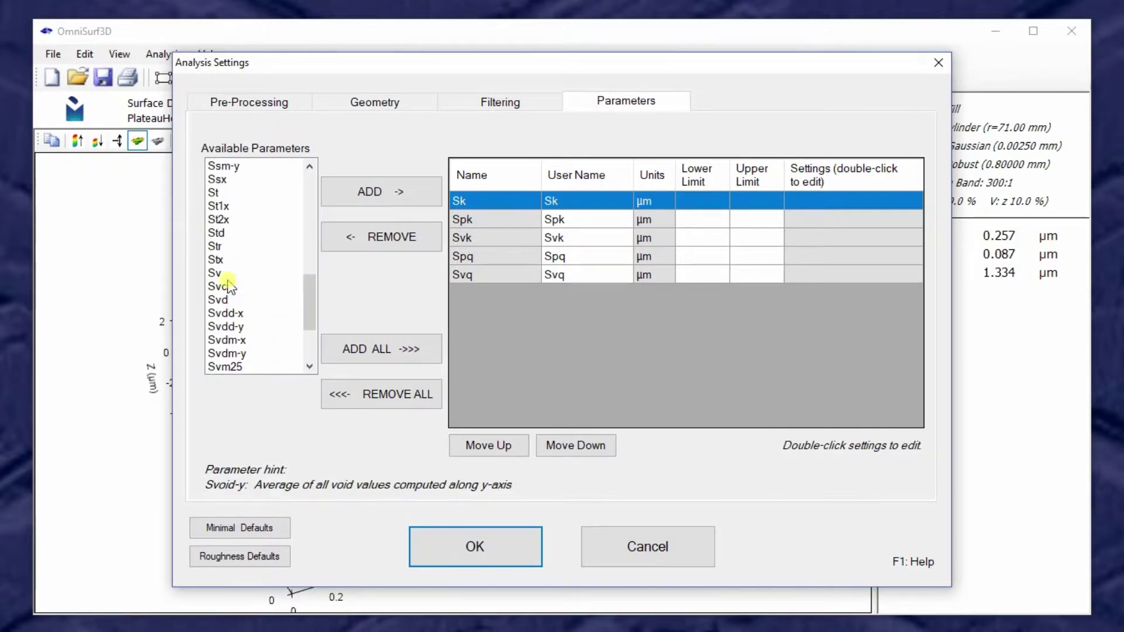
scroll(229, 286, "up", 6)
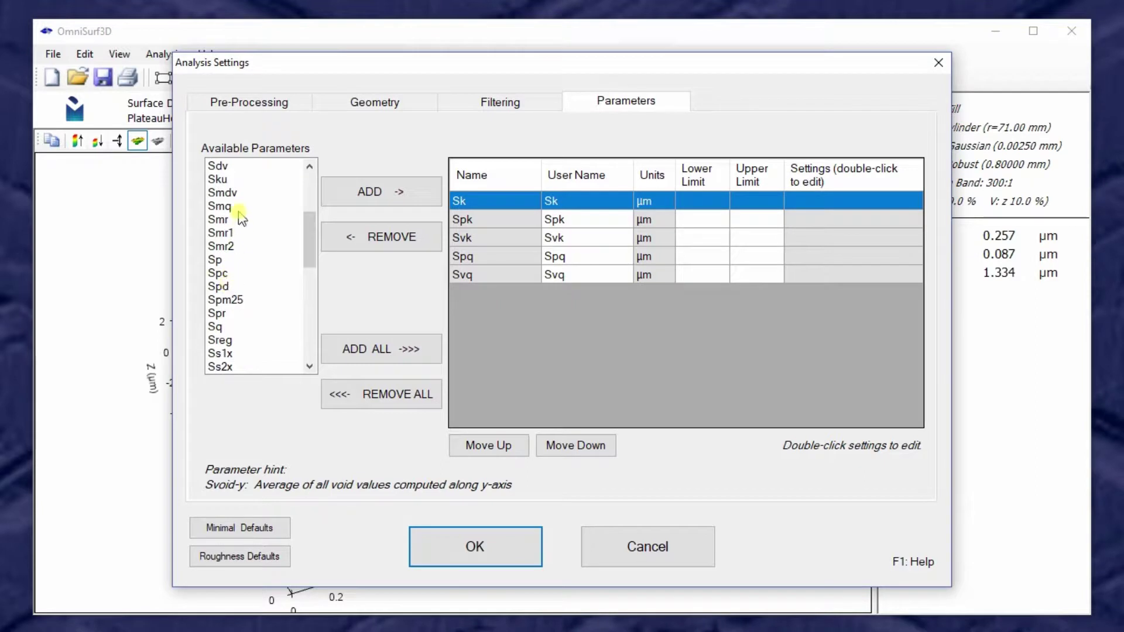
double_click(220, 206)
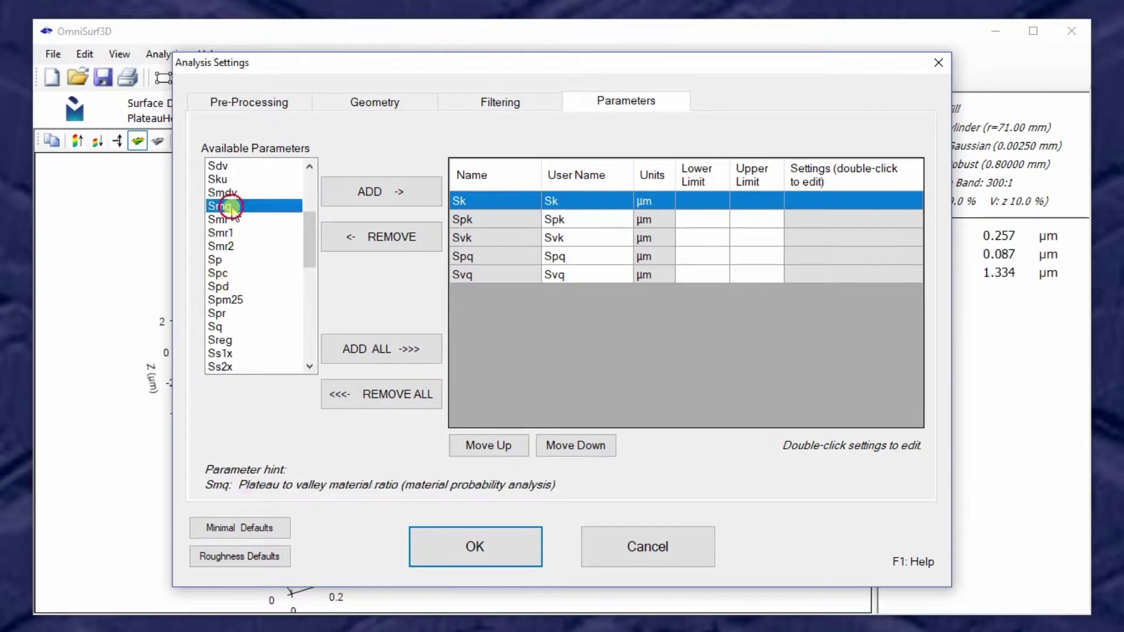
- Run the six-parameter analysis and open Probability Analysis (Rpq 0.122 µm, Rvq 1.403 µm, Rmq 67.2%)
left_click(471, 566)
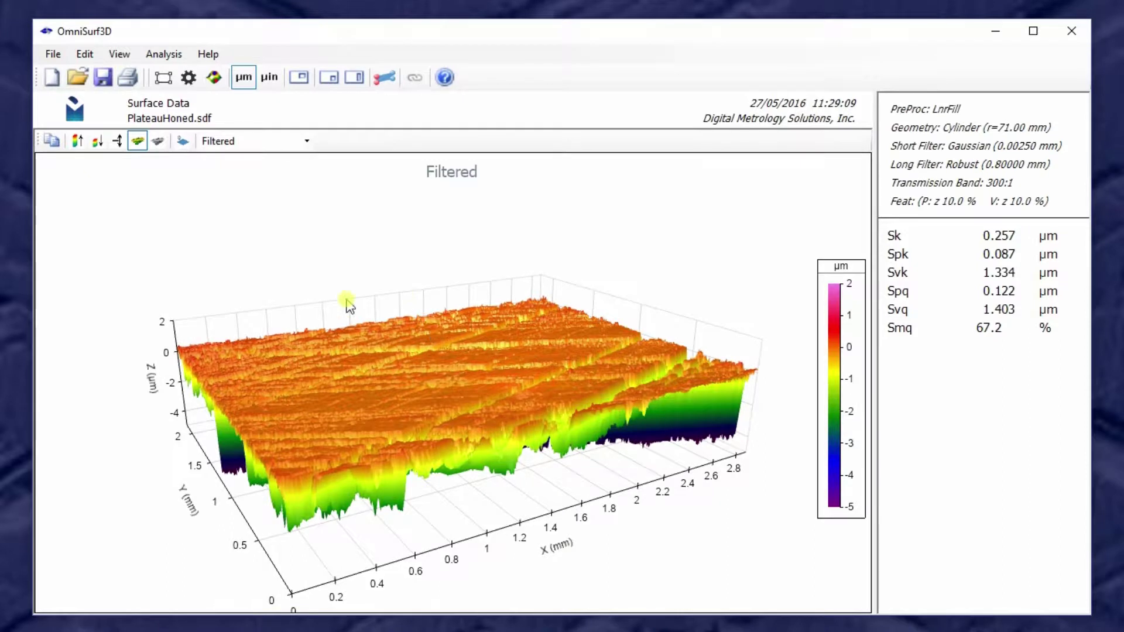
left_click_drag(392, 385, 343, 444)
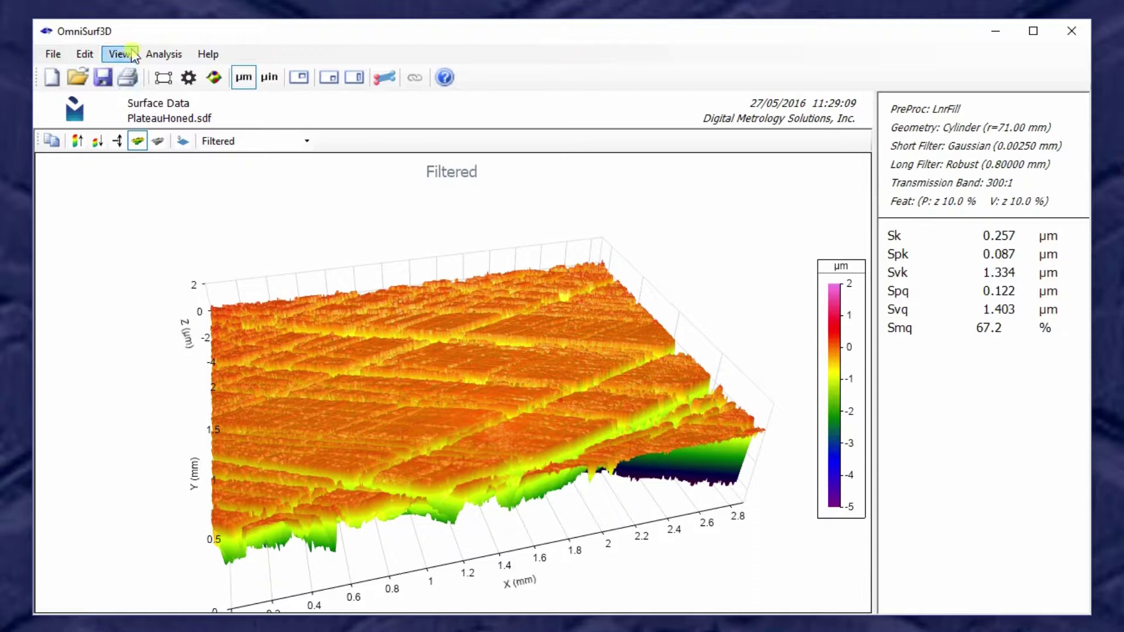
left_click(165, 54)
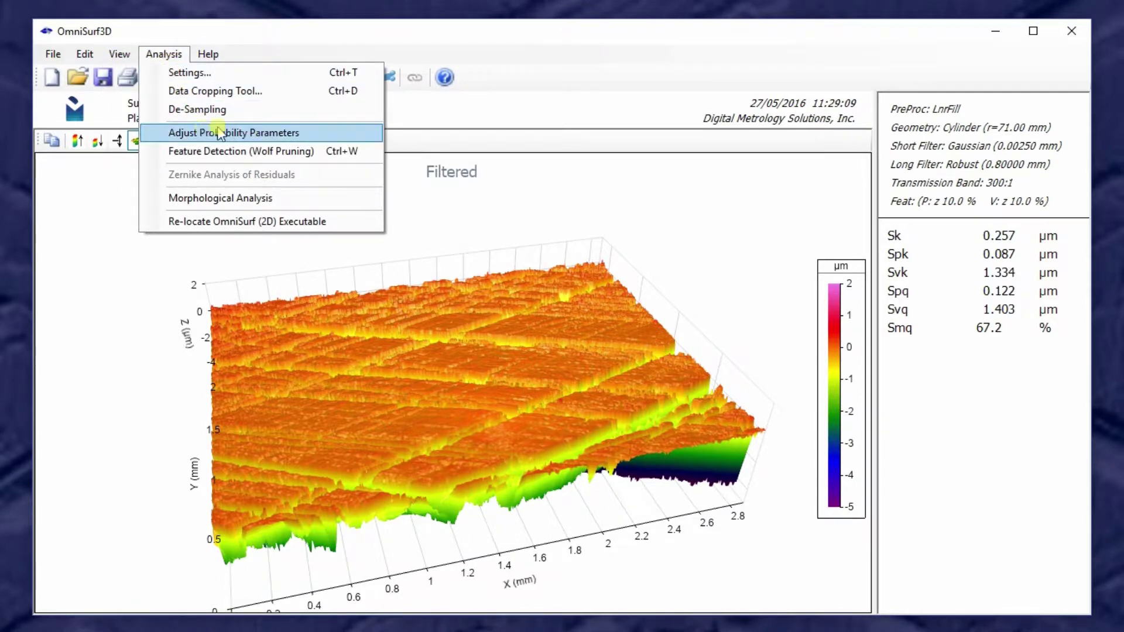
left_click(248, 133)
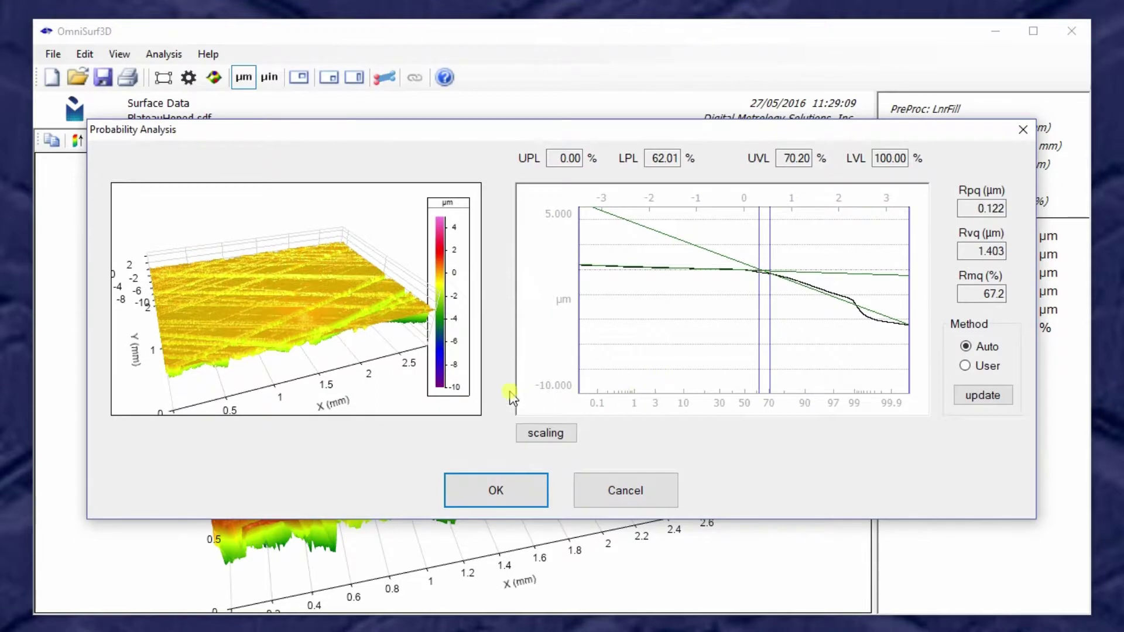
left_click_drag(298, 345, 409, 319)
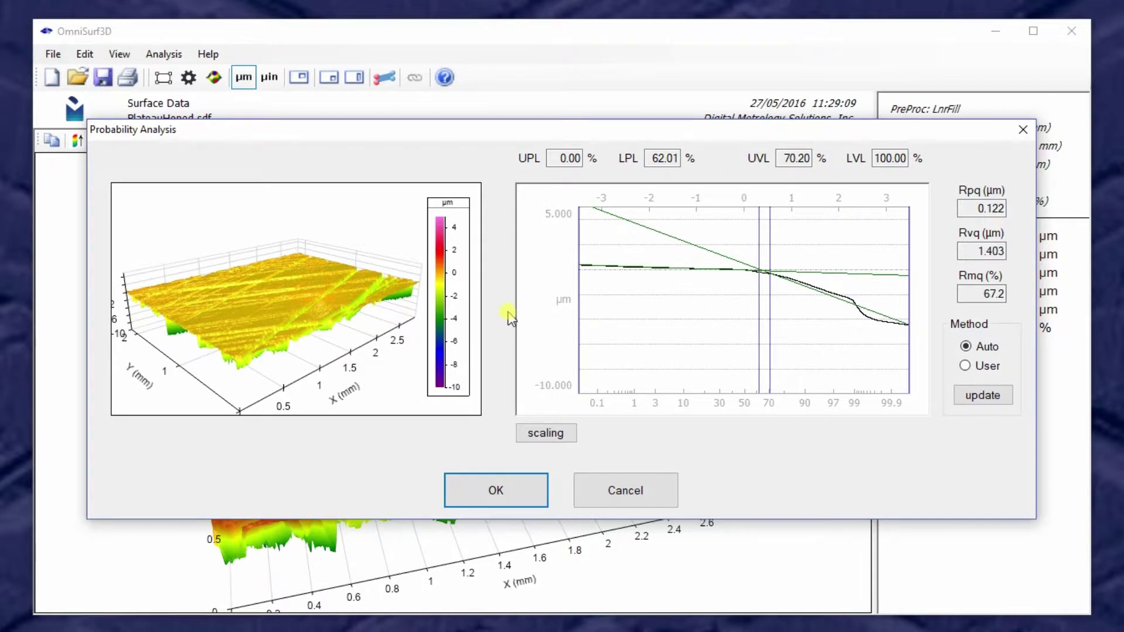
- Set the probability plot scale minimum to −5 µm and maximum to 2 µm
left_click(546, 433)
left_click(559, 319)
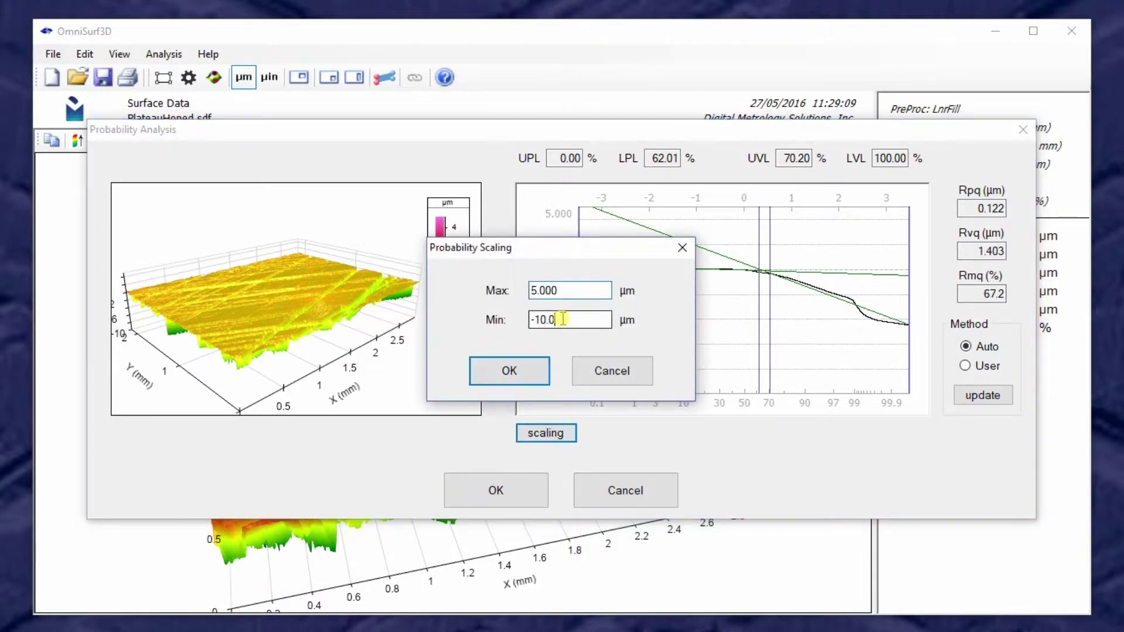
key("BackSpace")
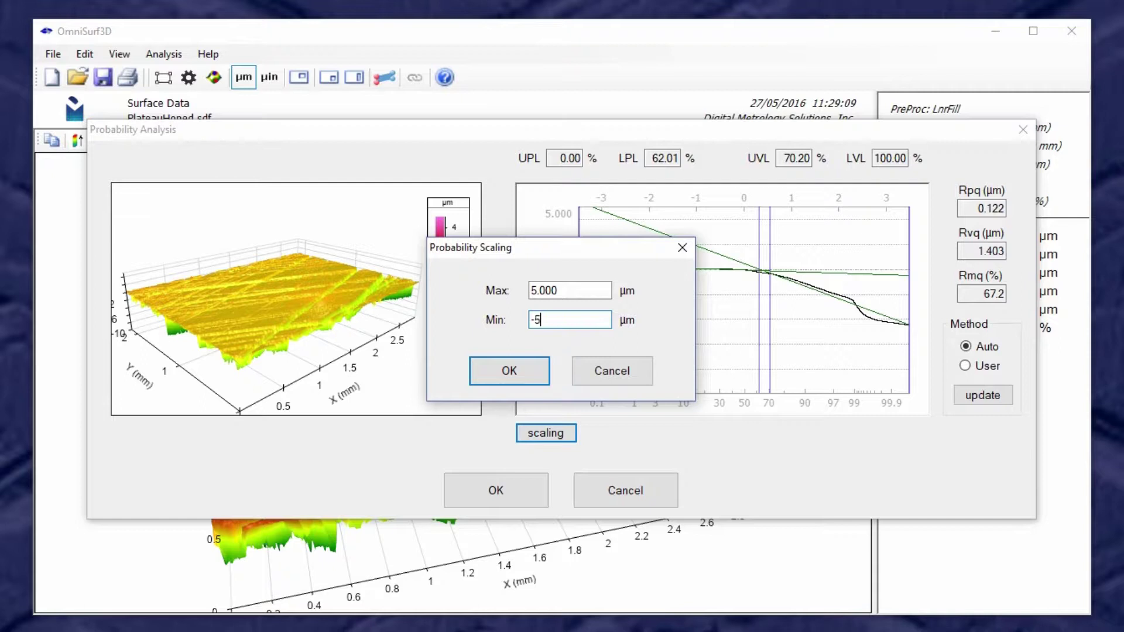
type("5")
key("Return")
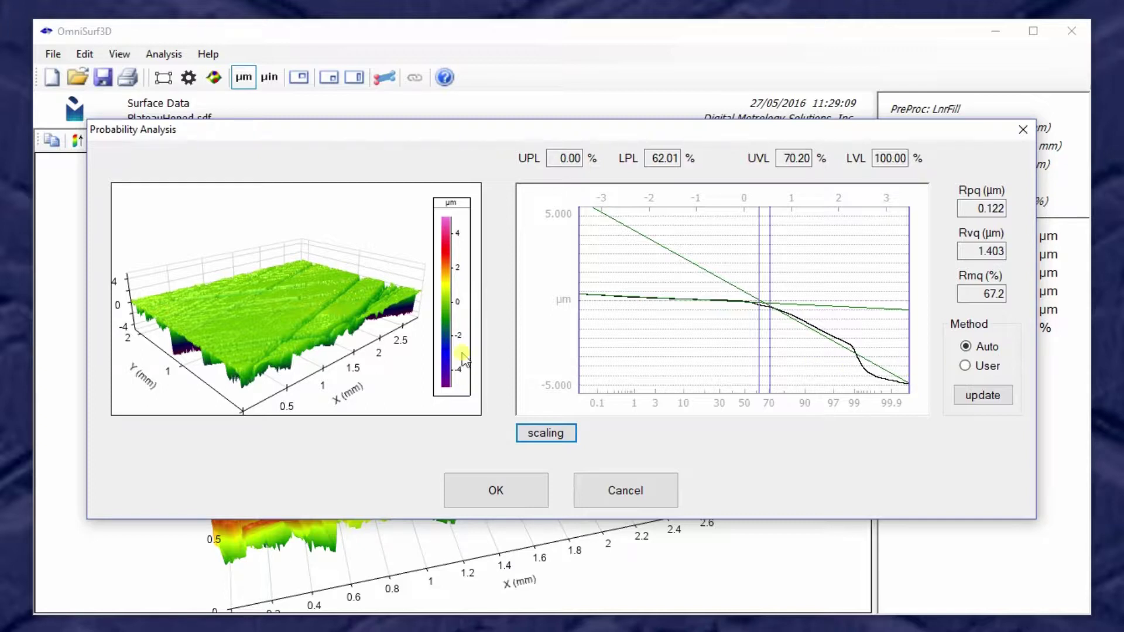
left_click(537, 433)
left_click(537, 294)
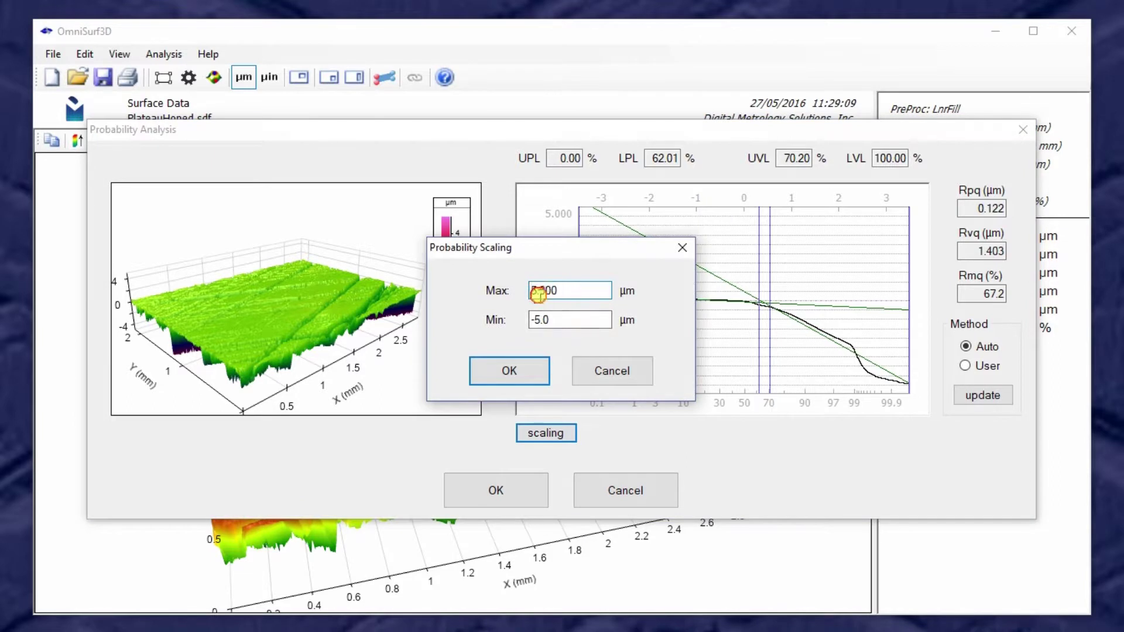
type("2")
left_click(510, 370)
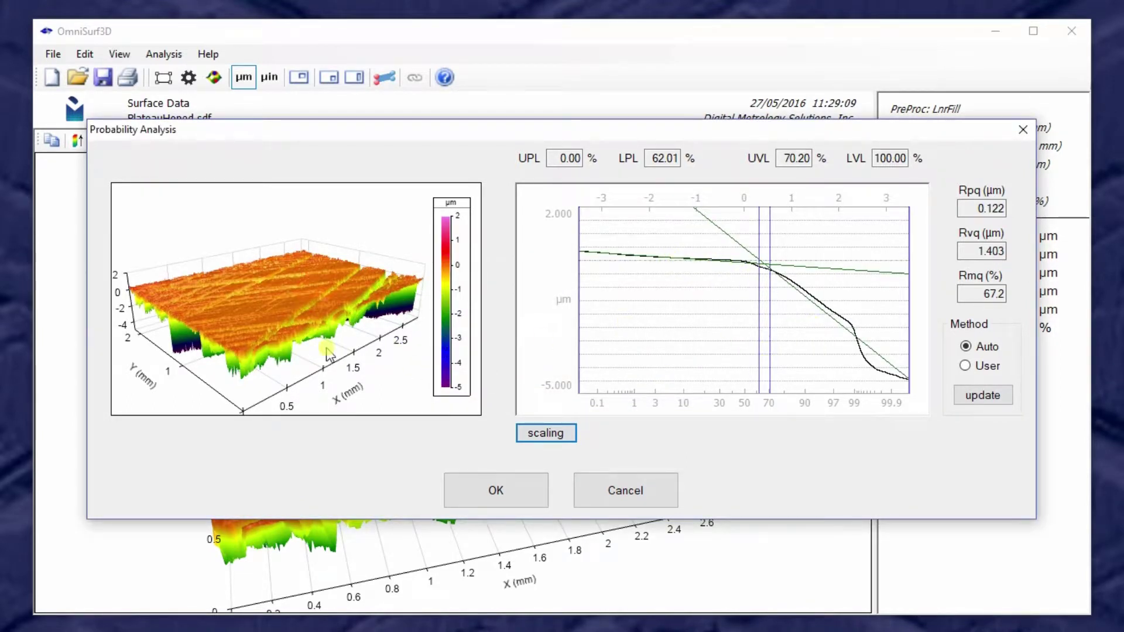
- Roughly place the probability limits: UPL about 0.49%, LPL about 38%, UVL about 78%, LVL about 98.7%
mouse_move(328, 354)
left_mouse_down()
mouse_move(351, 357)
mouse_move(363, 322)
mouse_move(325, 343)
left_mouse_up()
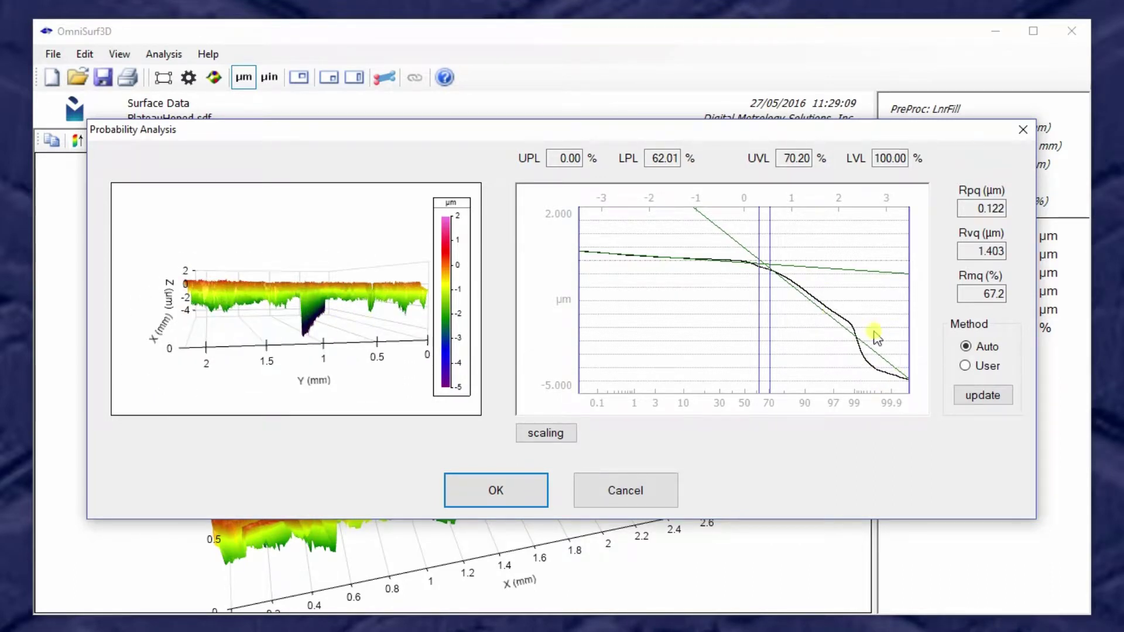
left_click_drag(610, 319, 604, 333)
left_click_drag(758, 344, 730, 335)
left_click_drag(600, 337, 621, 342)
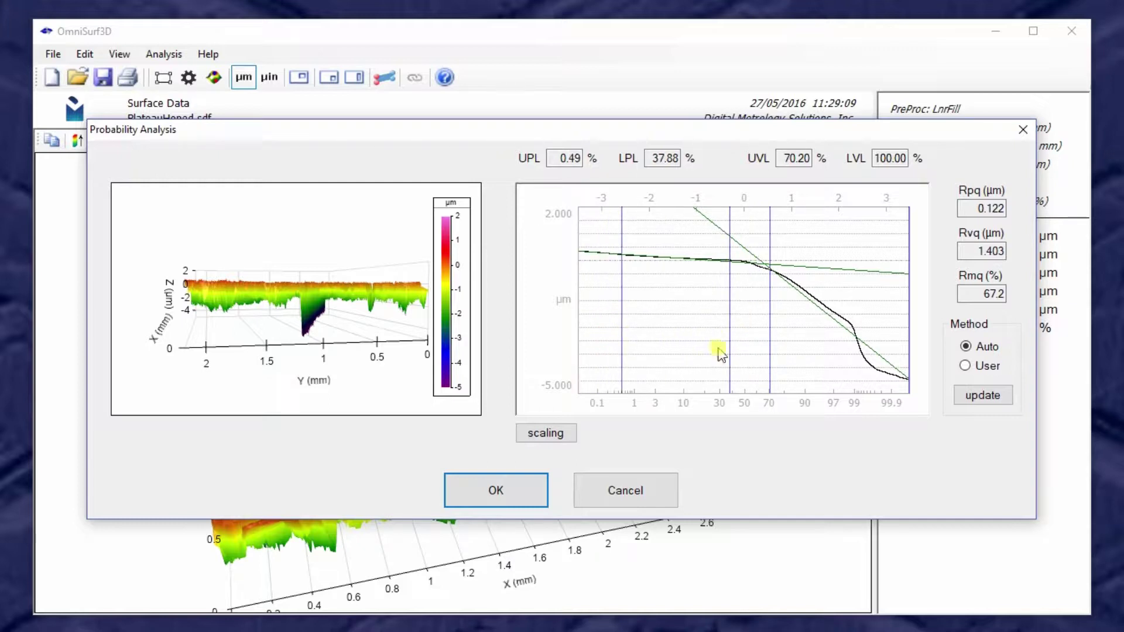
left_click_drag(769, 355, 778, 353)
left_click_drag(908, 376, 850, 375)
- Fine-tune the limit lines to UPL 0.18%, LPL 39.23%, UVL 83.61% and LVL 98.39%
left_click_drag(779, 353, 793, 359)
left_click_drag(730, 338, 727, 335)
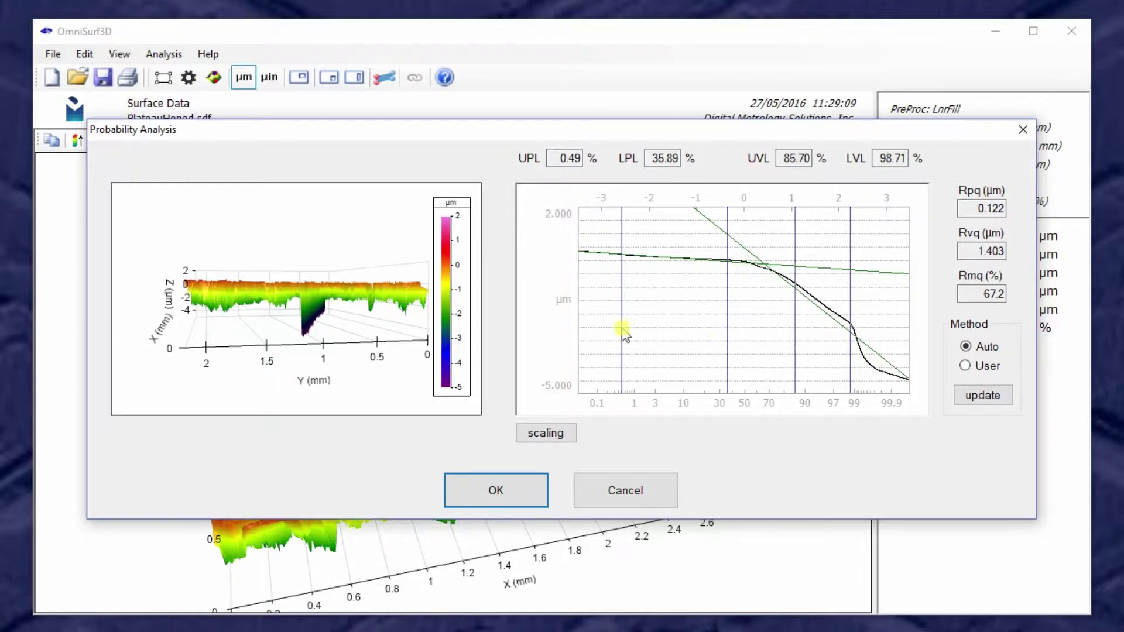
left_click_drag(623, 332, 606, 328)
left_click_drag(727, 335, 732, 336)
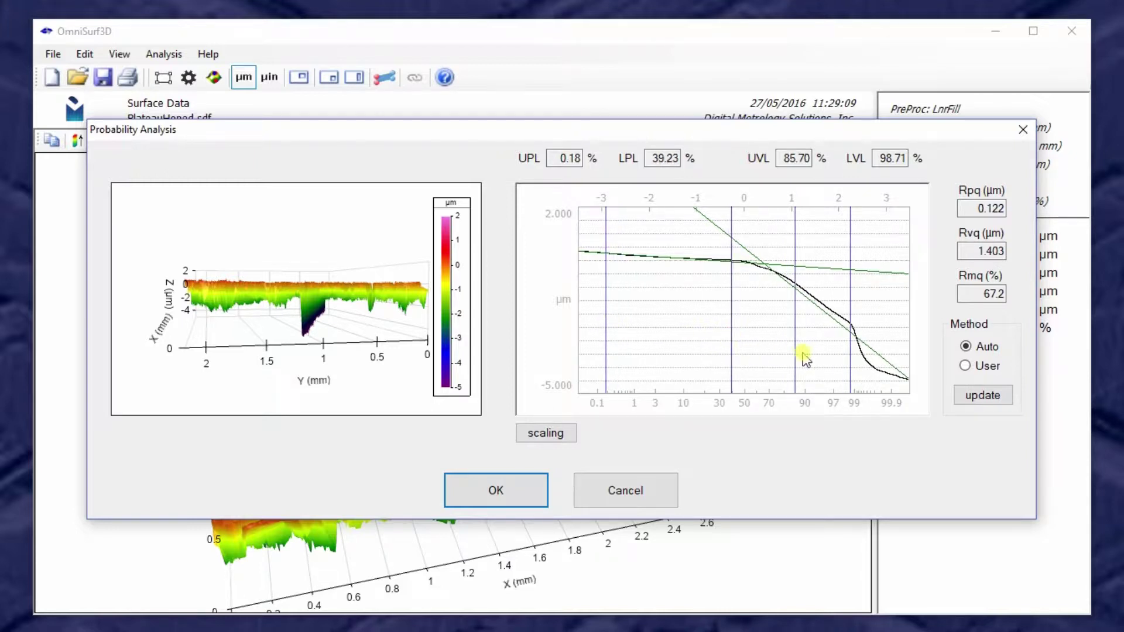
left_click_drag(796, 354, 846, 368)
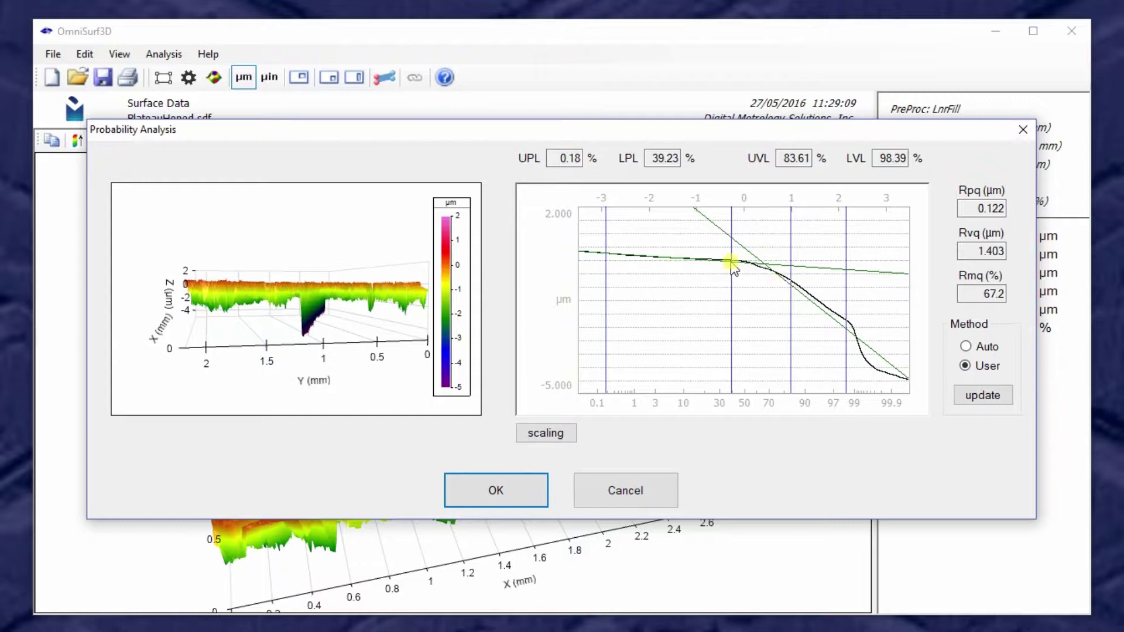
- Update and accept the probability fit, giving Spq 0.095 µm, Svq 1.301 µm and Smq 67.8%
left_click(984, 396)
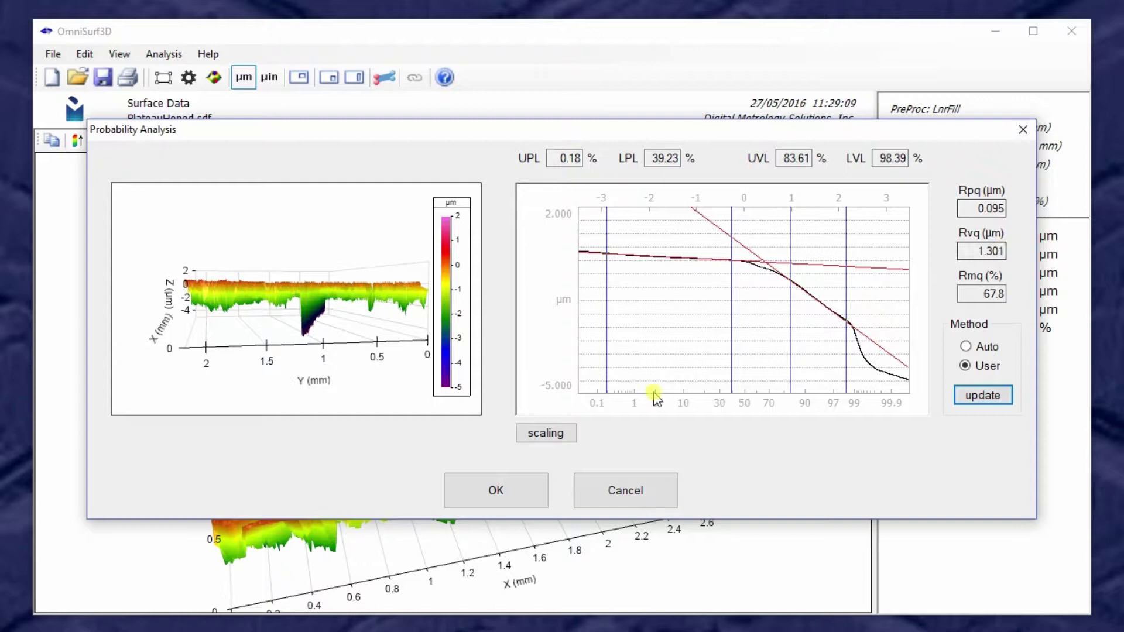
left_click(534, 492)
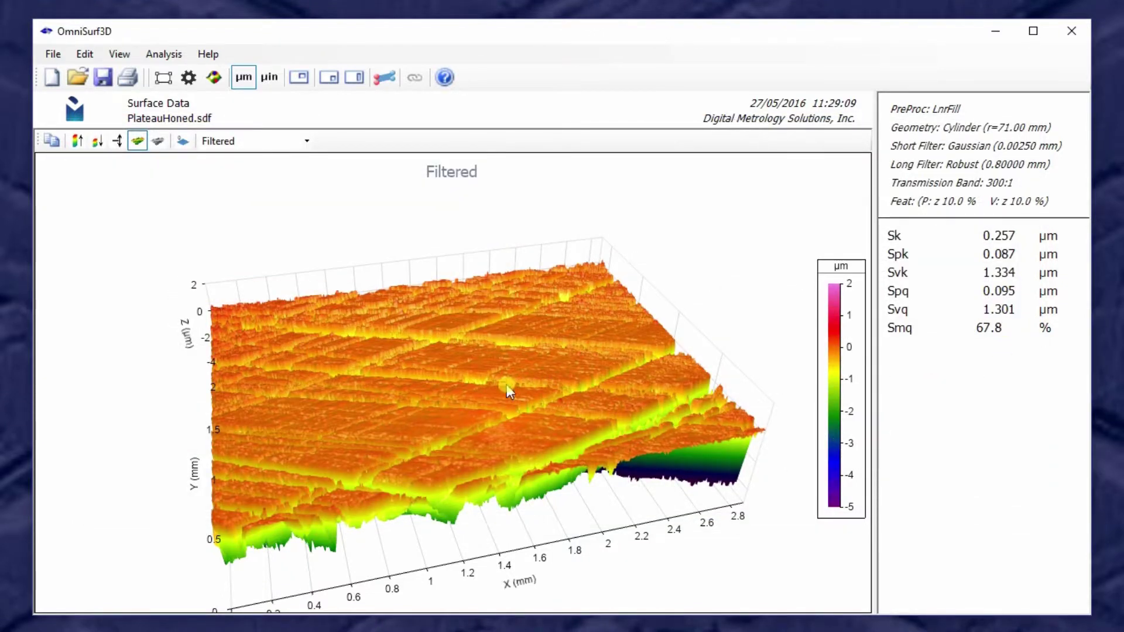
left_click_drag(504, 389, 465, 493)
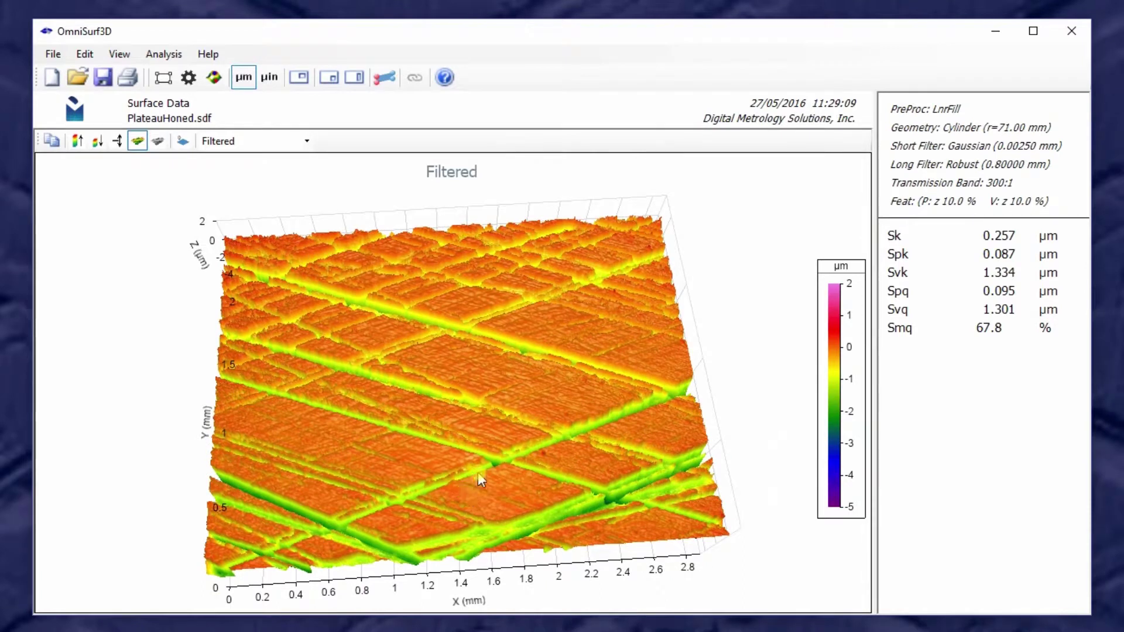
- Tilt the surface overhead and open View > Crosshatch Analysis, reporting Stx 141.1°, St1x 68.8°, St2x 72.3°
left_click_drag(493, 441, 505, 472)
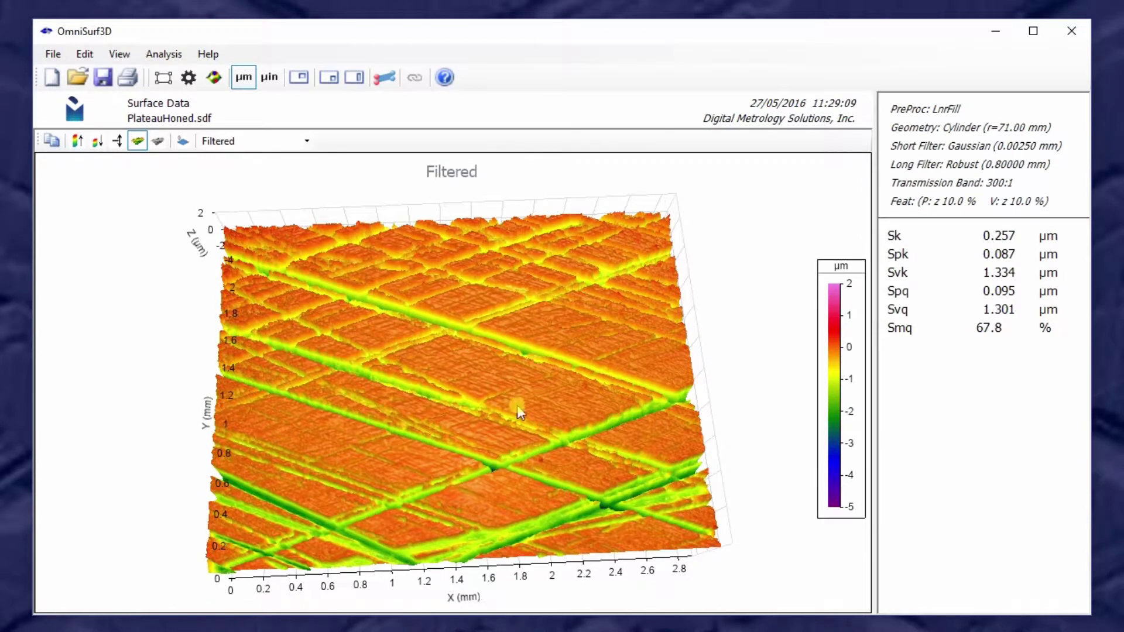
left_click(117, 54)
left_click(156, 170)
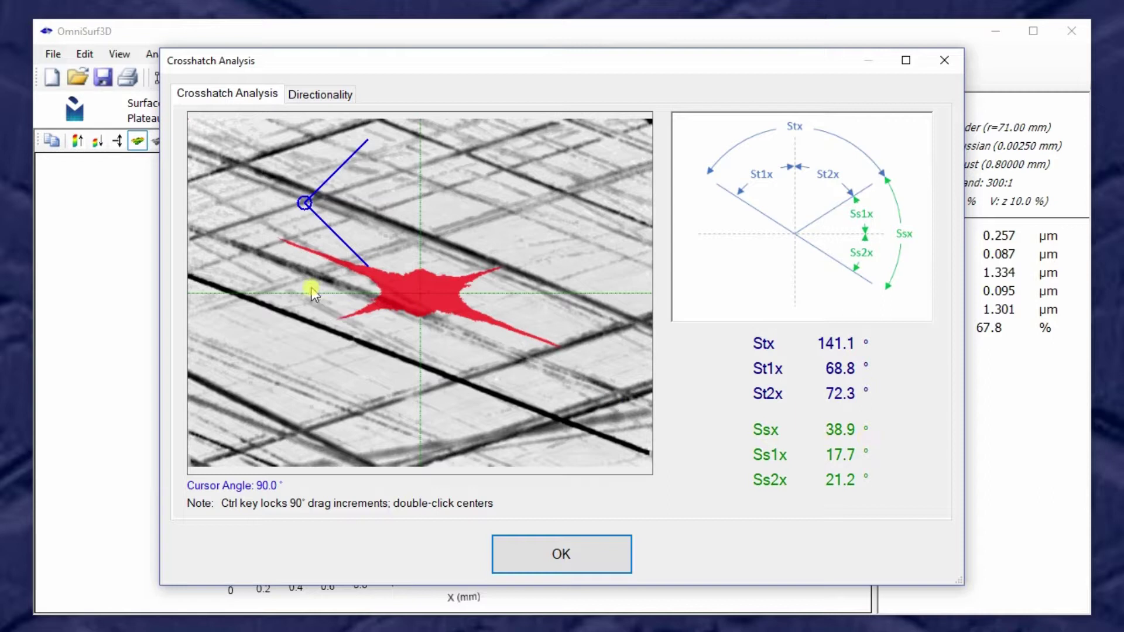
- Move the angle gauge's circle and arms onto a groove on the crosshatch image, reading 20.4°
left_click_drag(303, 201, 513, 212)
left_click_drag(539, 175, 598, 179)
left_click_drag(561, 250, 587, 241)
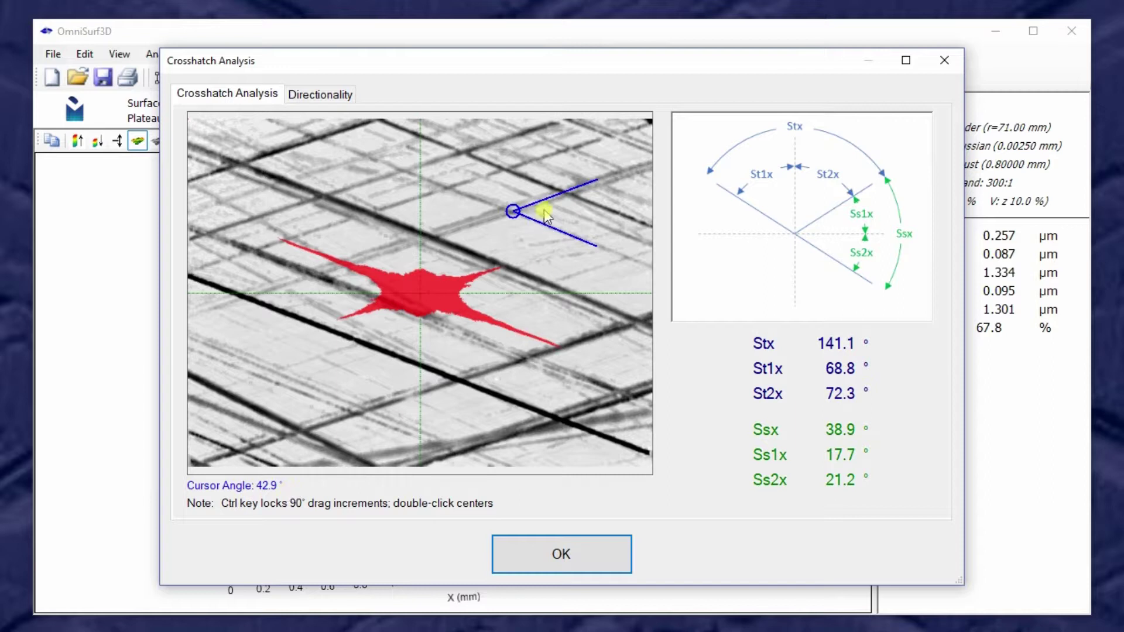
left_click_drag(544, 214, 501, 166)
left_click_drag(502, 211, 544, 217)
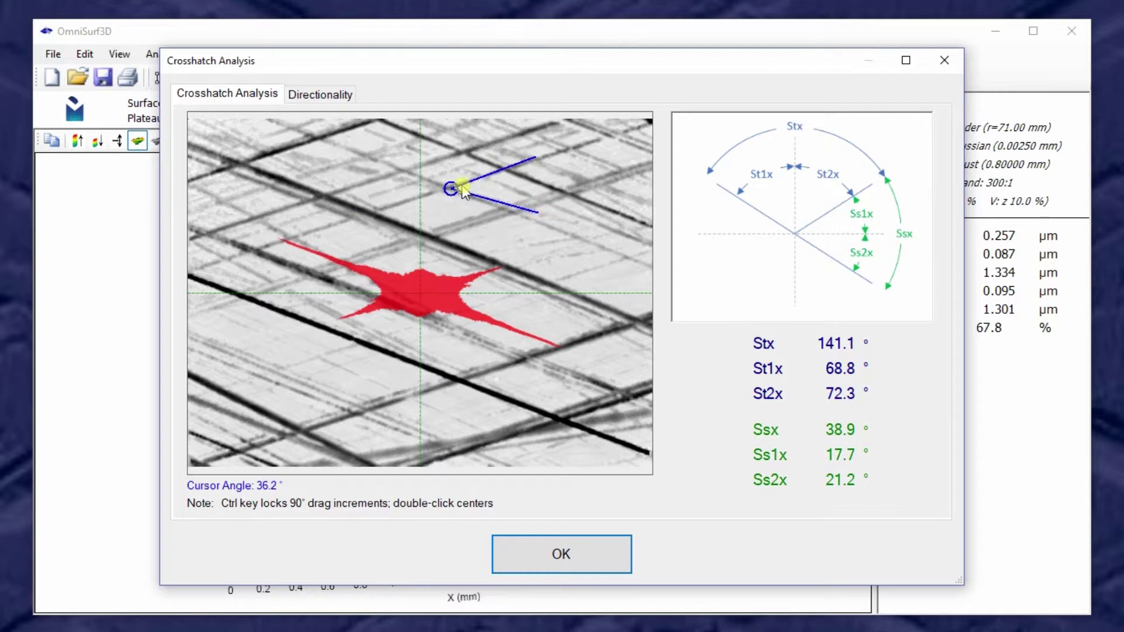
left_click_drag(452, 189, 460, 236)
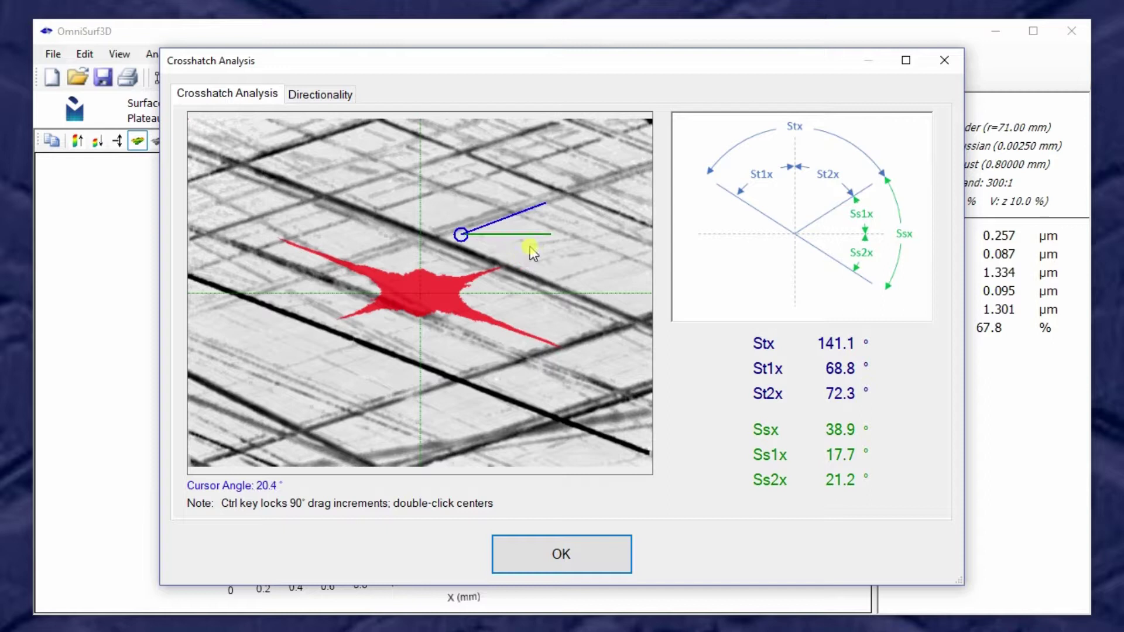
left_click_drag(531, 248, 502, 194, "ctrl")
- Reset the angle gauge and realign its centre and arms on another groove, reading 38.6°
left_click(508, 202)
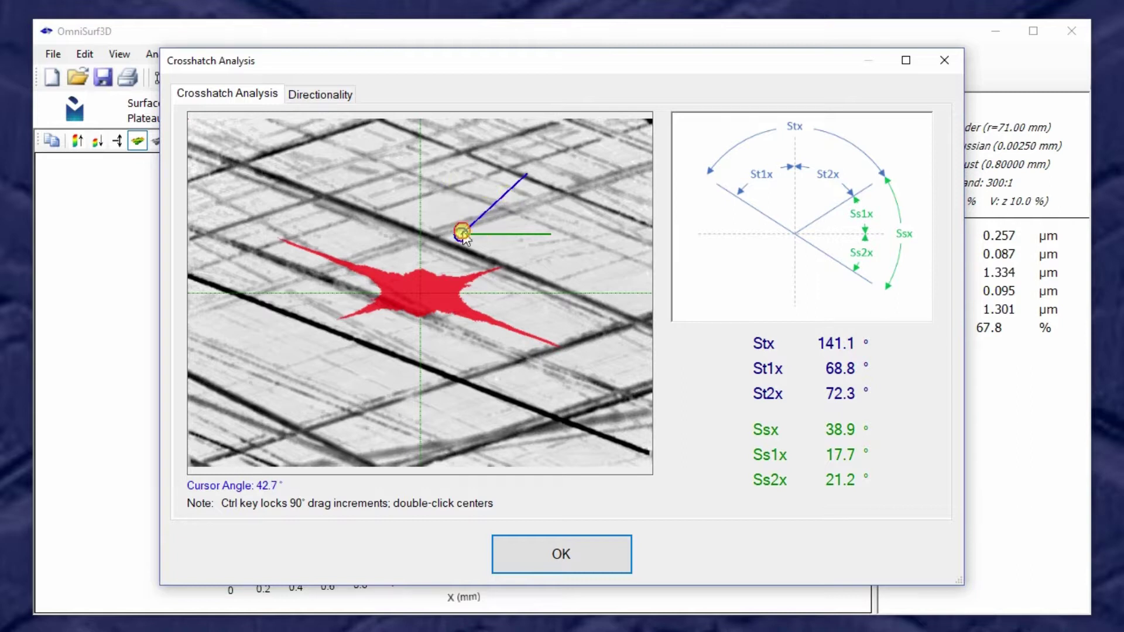
left_click_drag(462, 231, 486, 222)
left_click_drag(532, 258, 564, 202, "ctrl")
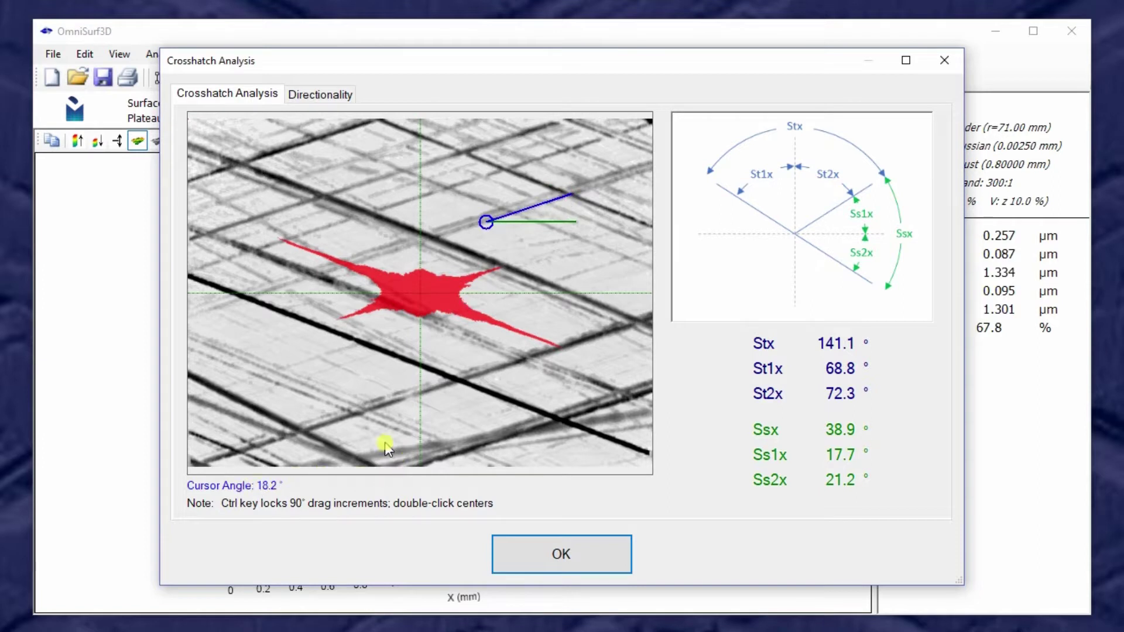
left_click_drag(484, 226, 466, 246)
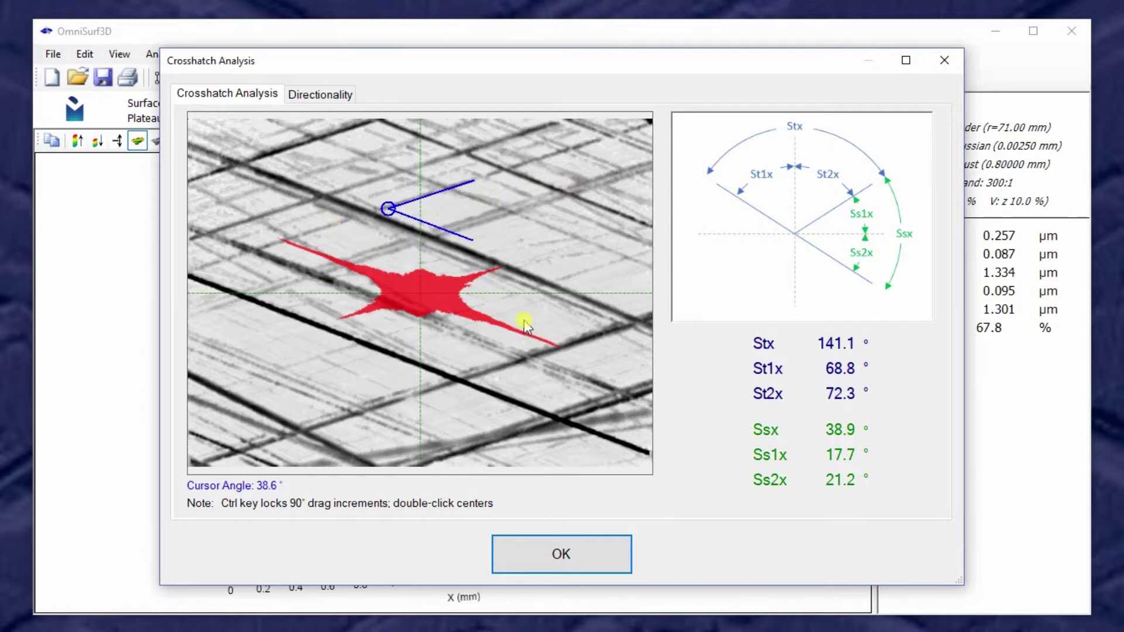
- Show the Directionality results (60.5% symmetry, directions 17.7° and −21.2°) and start rotating the linked plots
left_click(308, 93)
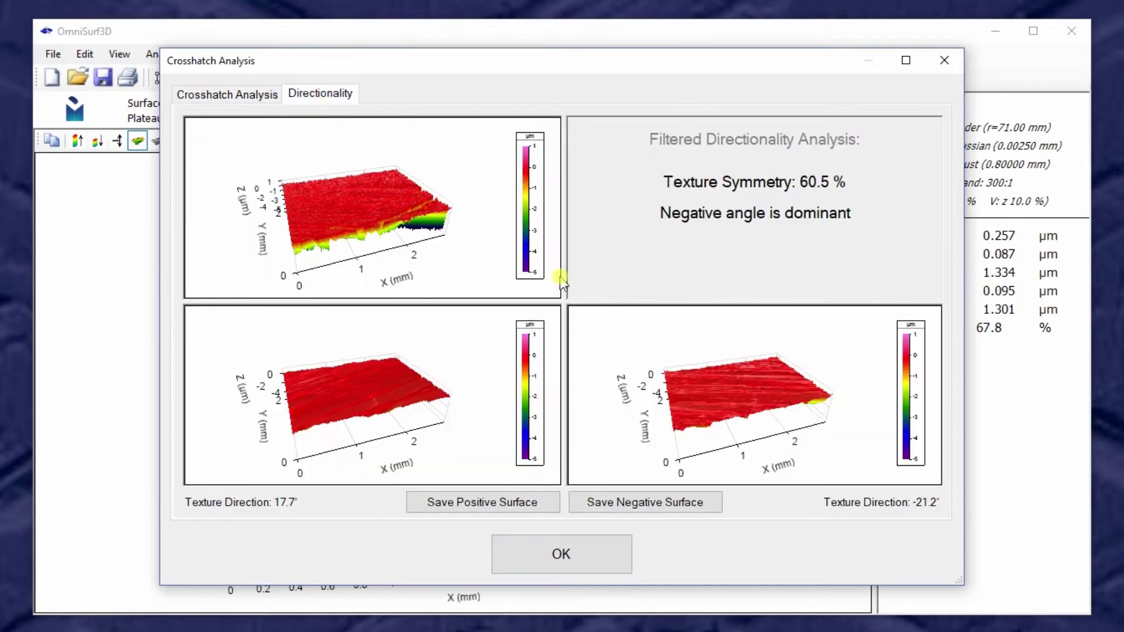
mouse_move(441, 240)
left_mouse_down()
mouse_move(389, 251)
mouse_move(388, 240)
mouse_move(329, 225)
mouse_move(365, 155)
mouse_move(302, 200)
mouse_move(293, 183)
left_mouse_up()
left_click_drag(381, 391, 328, 424)
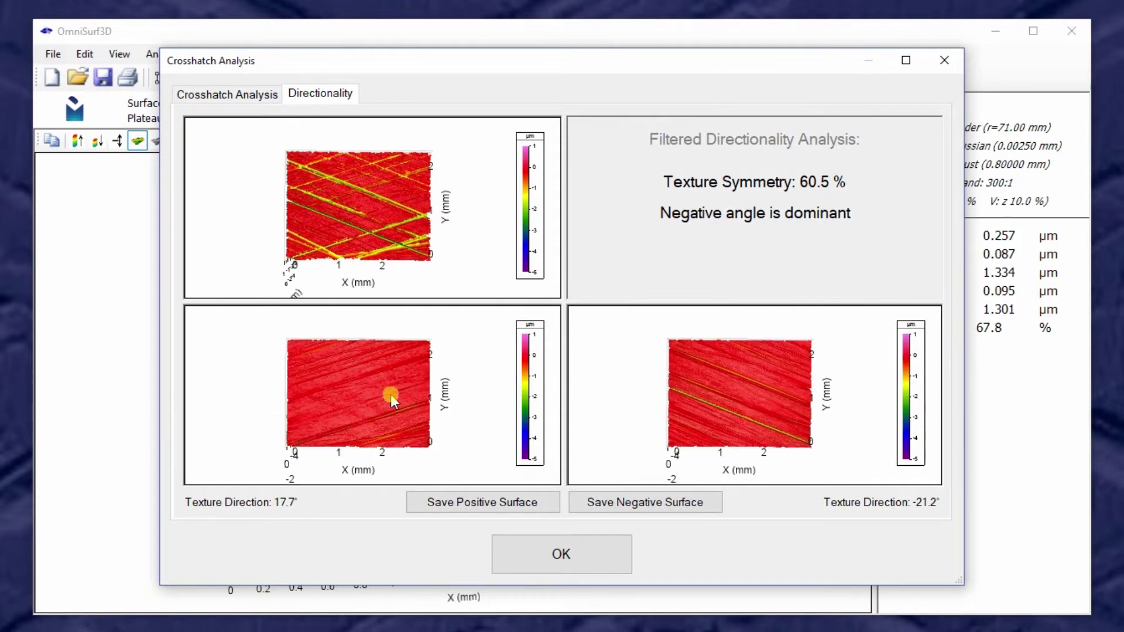
mouse_move(391, 394)
left_mouse_down()
mouse_move(318, 431)
mouse_move(447, 388)
mouse_move(386, 407)
left_mouse_up()
mouse_move(318, 416)
left_mouse_down()
mouse_move(335, 413)
mouse_move(344, 466)
left_mouse_up()
left_click_drag(369, 410, 372, 412)
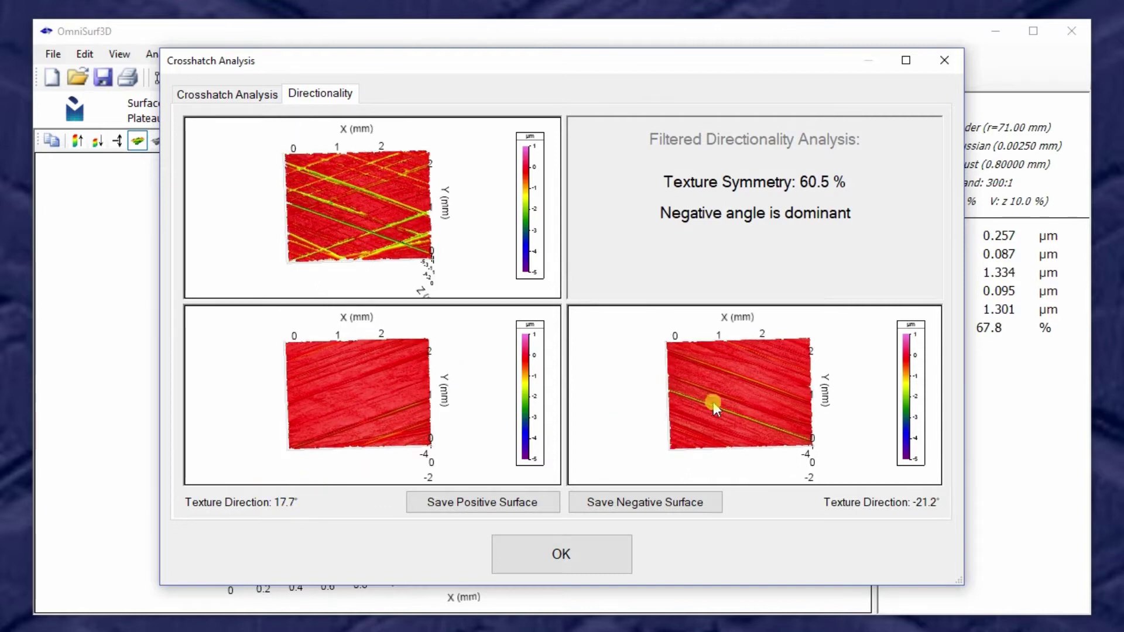
mouse_move(713, 402)
left_mouse_down()
mouse_move(730, 397)
mouse_move(712, 402)
mouse_move(724, 401)
mouse_move(700, 374)
left_mouse_up()
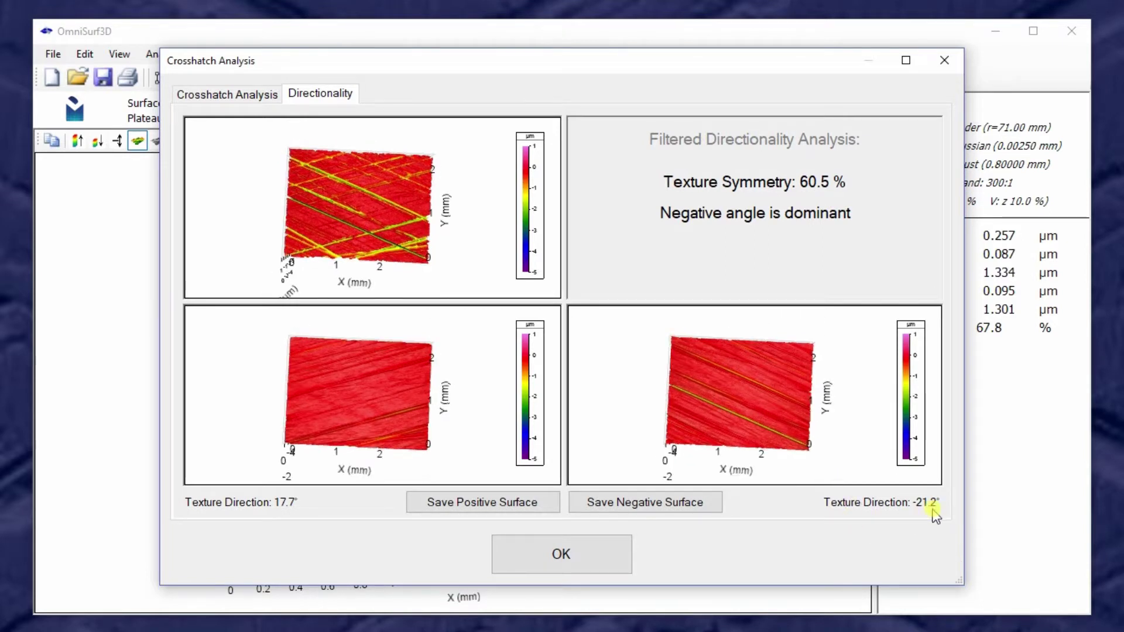
- Keep turning the three linked surface plots until they are viewed flat from the top
left_click(679, 398)
left_click(383, 368)
mouse_move(383, 368)
left_mouse_down()
mouse_move(364, 406)
mouse_move(377, 396)
left_mouse_up()
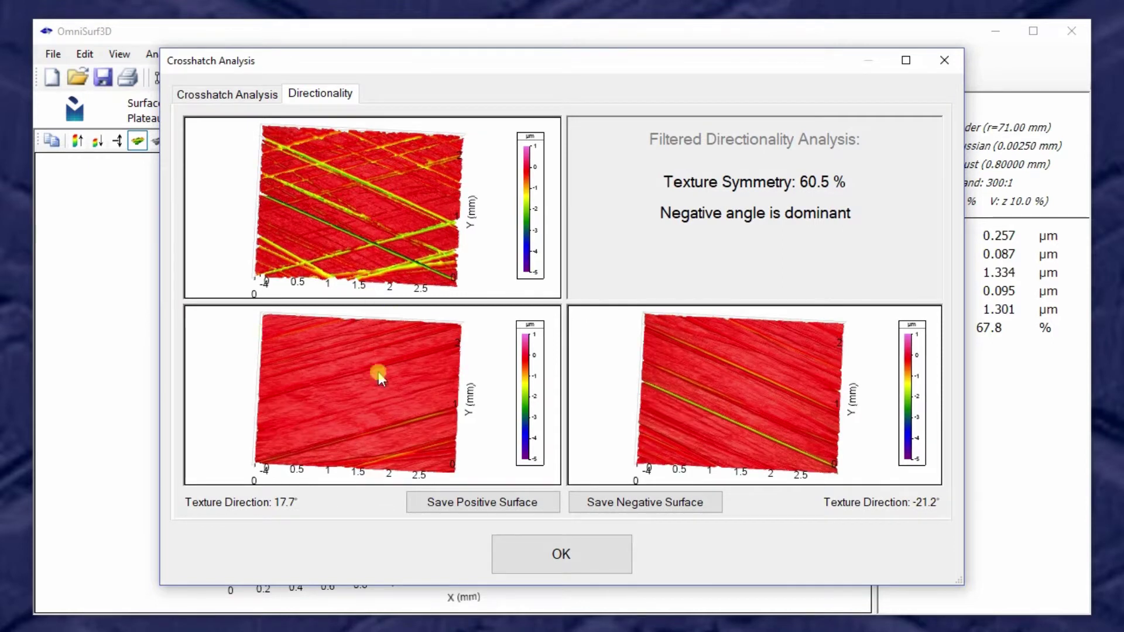
left_click(409, 447)
left_click(392, 394)
left_click(732, 469)
mouse_move(462, 442)
left_mouse_down()
mouse_move(441, 432)
mouse_move(452, 426)
left_mouse_up()
mouse_move(413, 394)
left_mouse_down()
mouse_move(381, 407)
mouse_move(377, 421)
mouse_move(376, 401)
mouse_move(695, 382)
mouse_move(764, 404)
mouse_move(813, 237)
left_mouse_up()
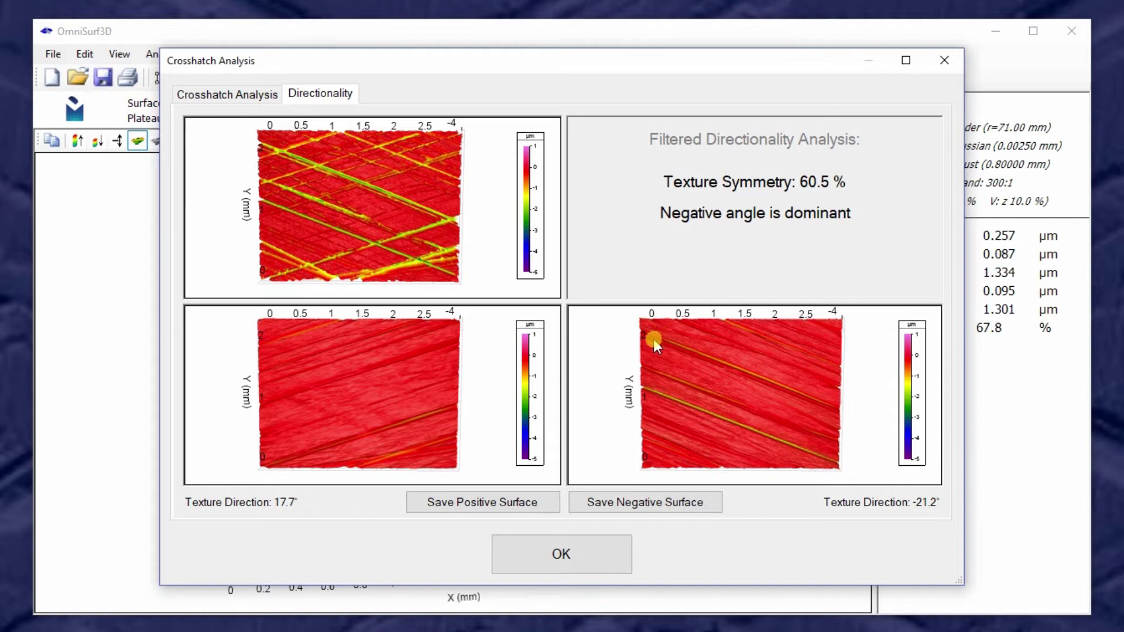
- Save the positive texture surface on the Desktop as PlateauHoned-PositveTexure.sdf, keeping the suggested name
left_click_drag(370, 409, 376, 482)
left_click(505, 507)
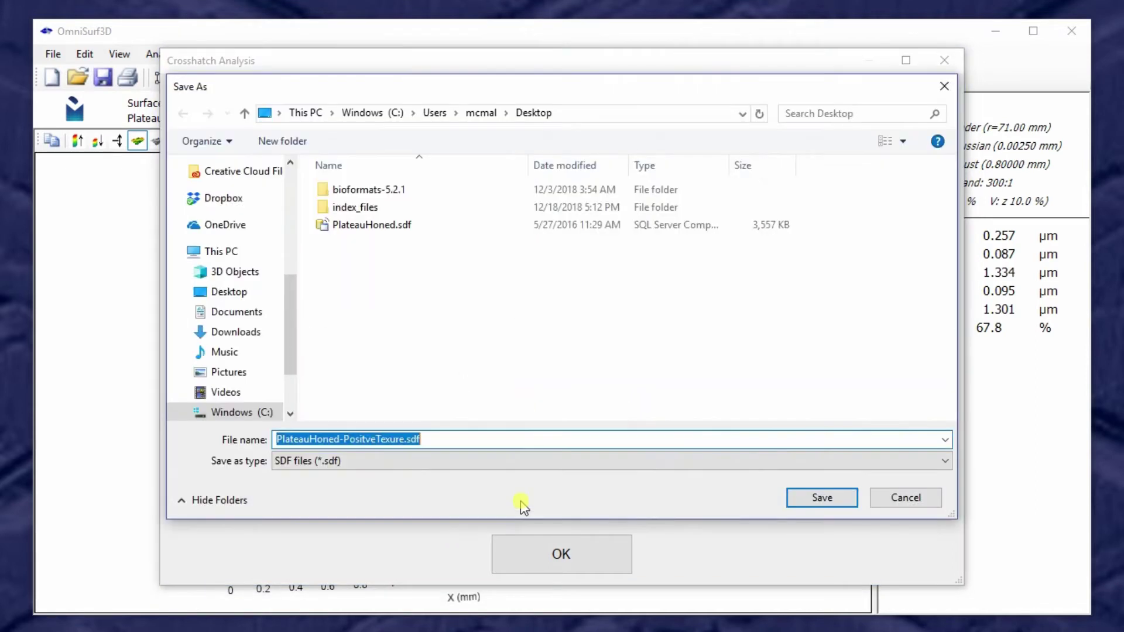
left_click(234, 292)
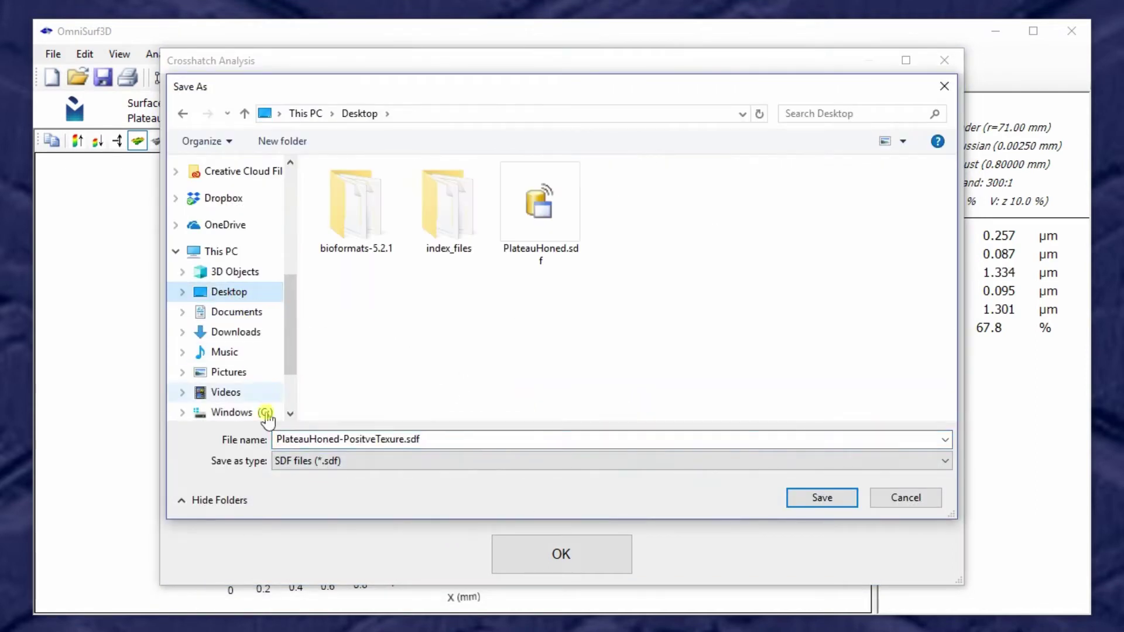
left_click(291, 443)
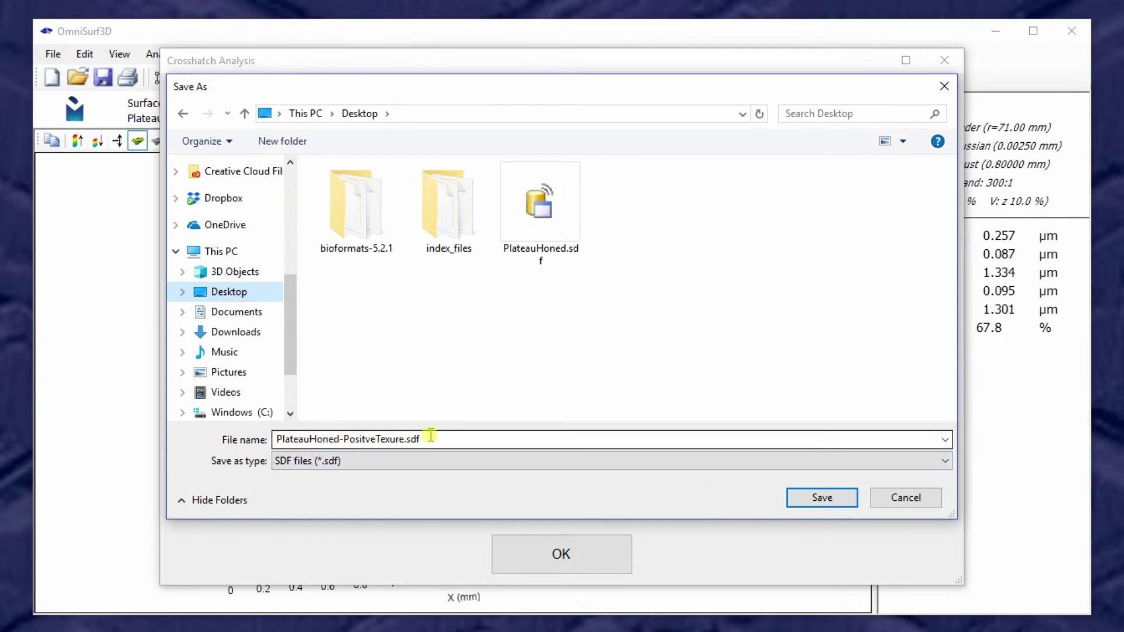
left_click(809, 502)
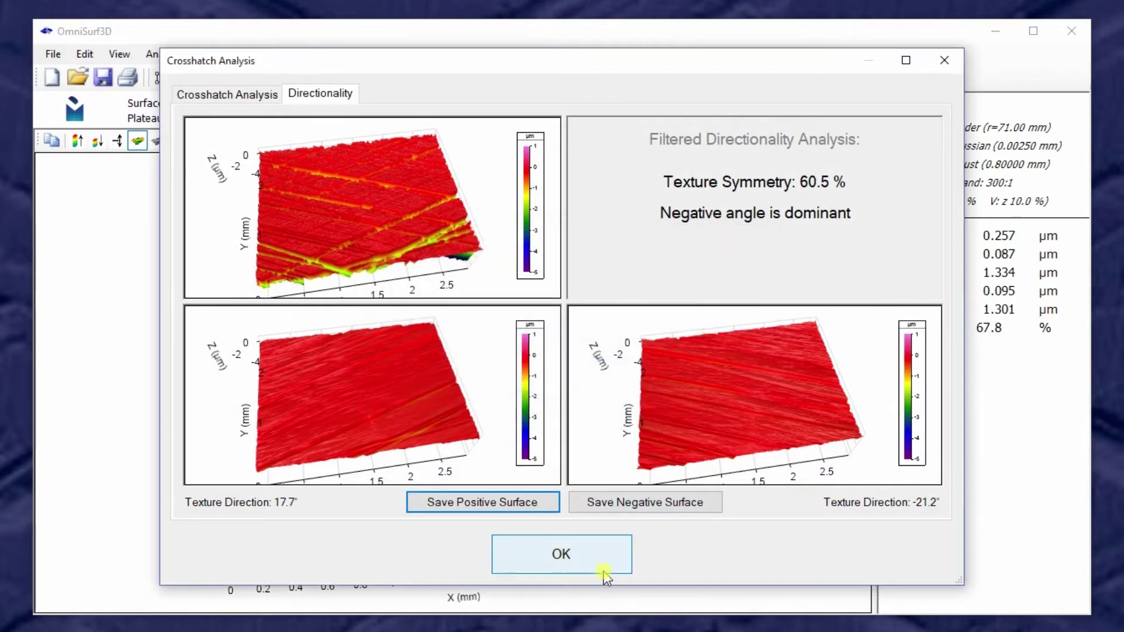
- Restore Minimal Defaults settings, clear the old data and load PlateauHoned-PositveTexure.sdf onto the plot
left_click(565, 556)
left_click(188, 77)
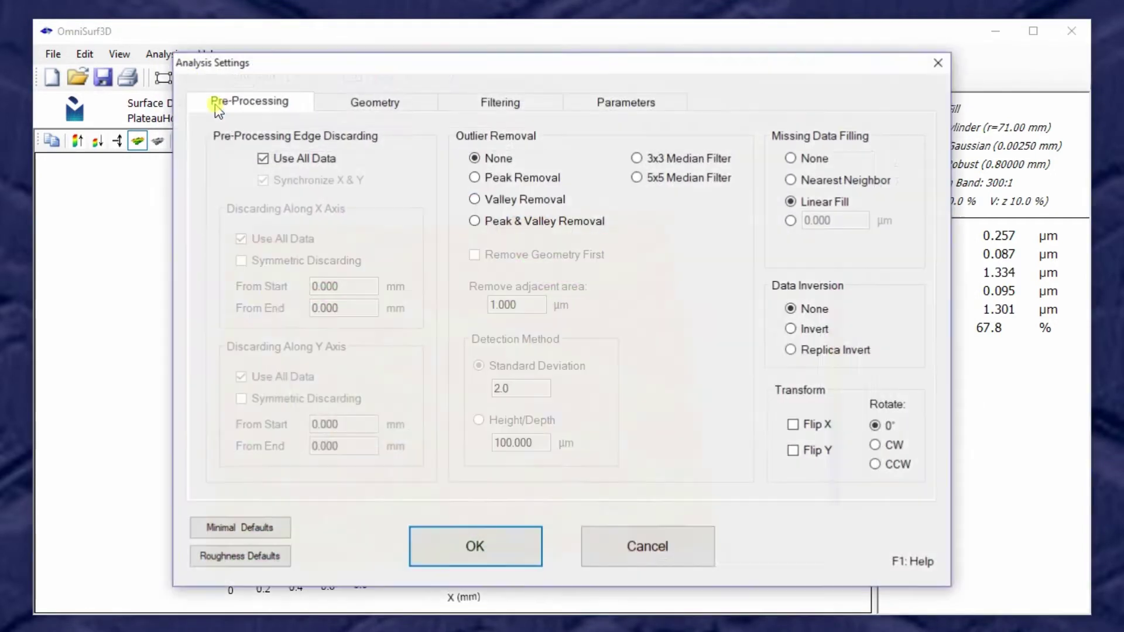
left_click(251, 528)
left_click(535, 386)
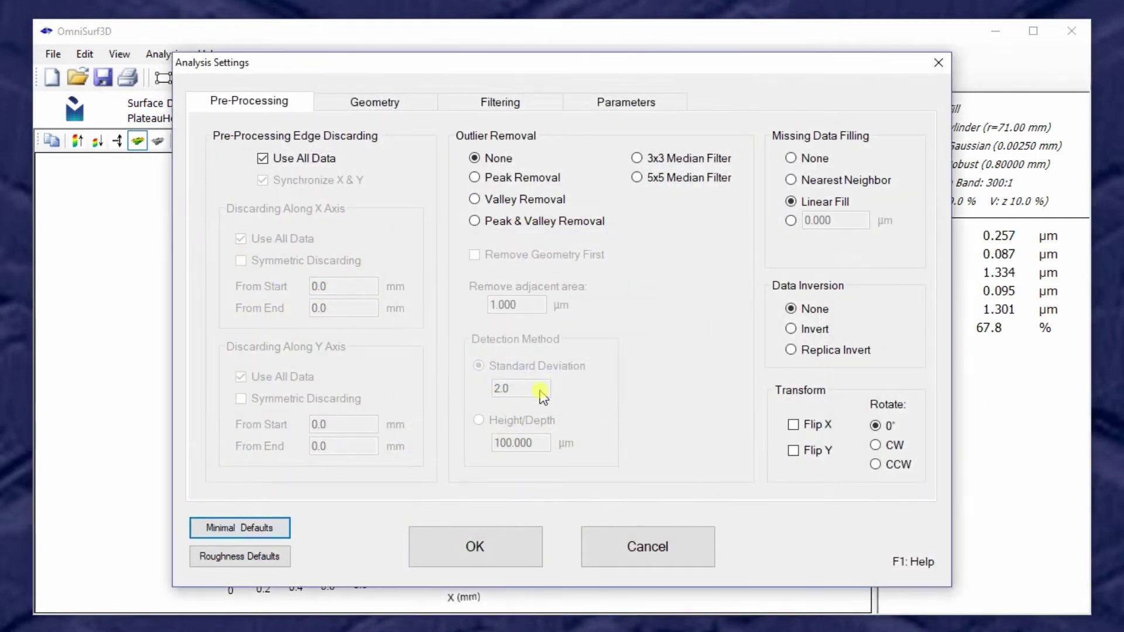
left_click(472, 563)
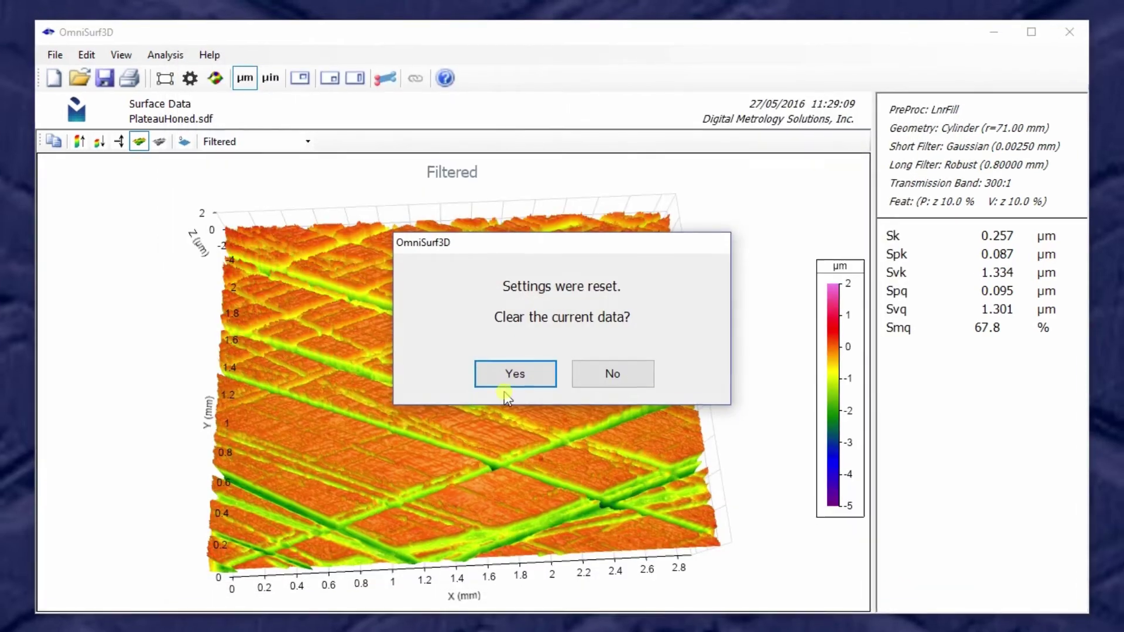
left_click(515, 374)
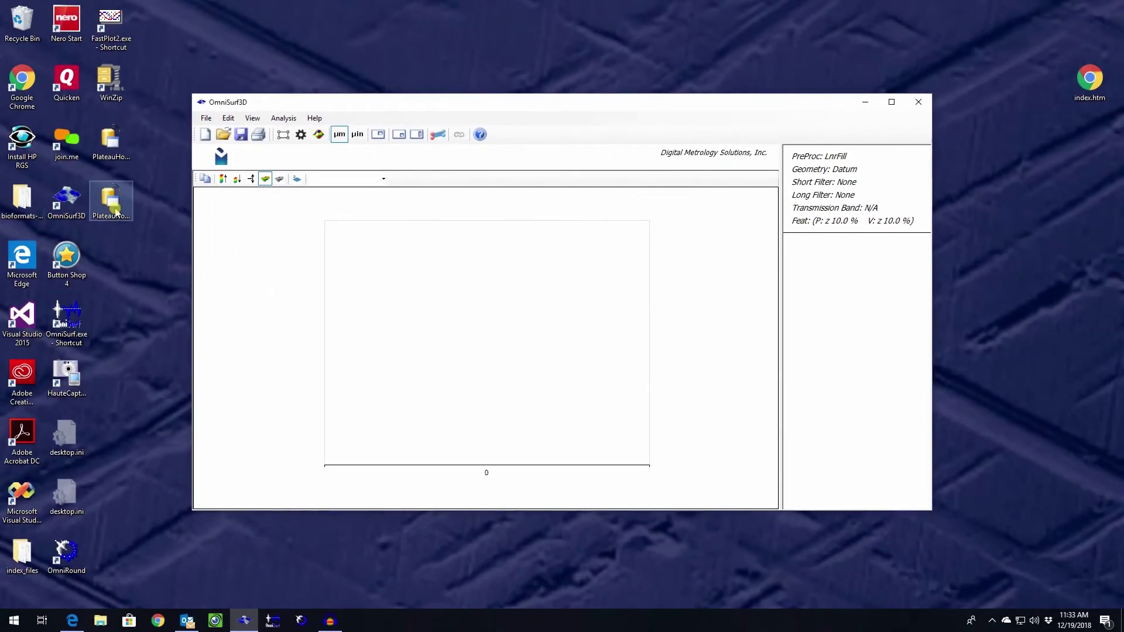
left_click_drag(115, 212, 528, 348)
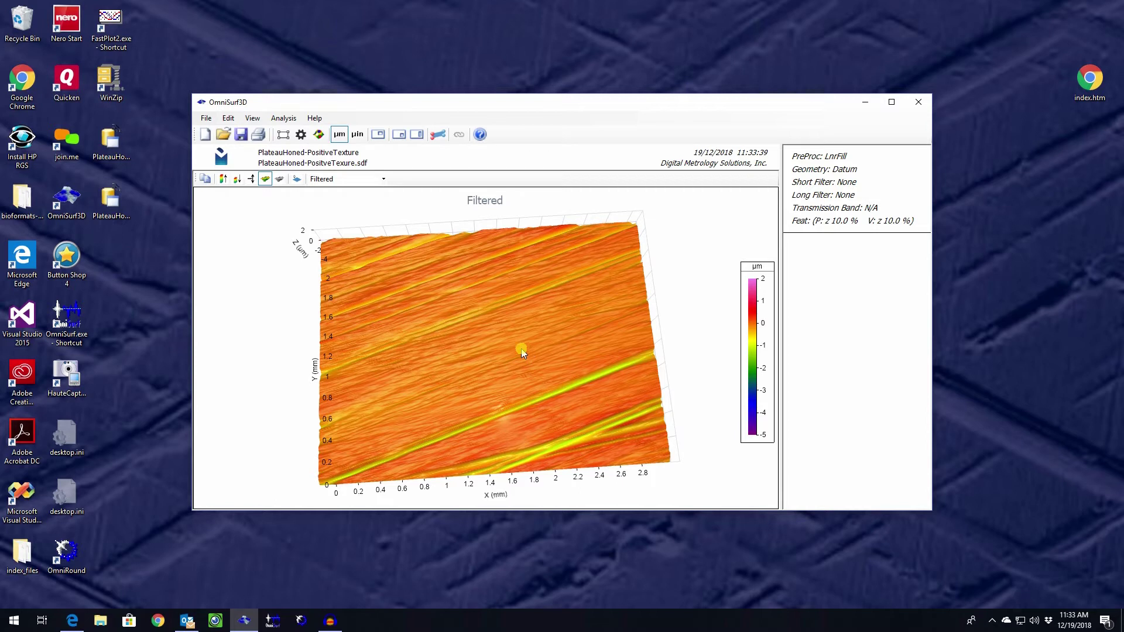
- Copy HonedSurfaceImage.jpg to the desktop, preview it in Paint, then load it into OmniSurf3D
key("super+e")
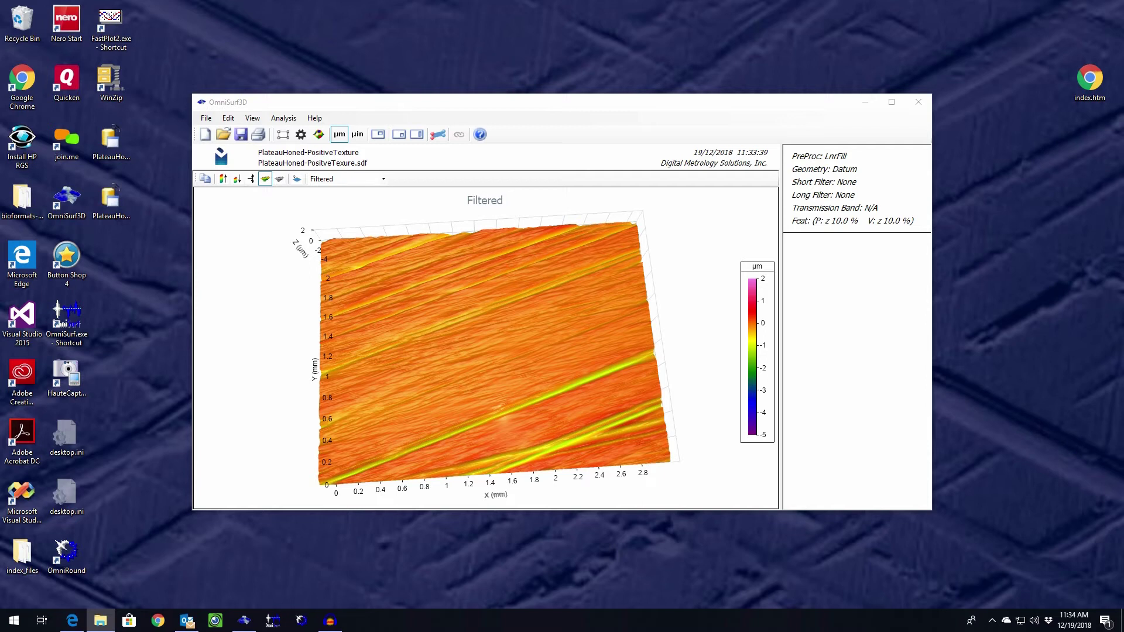
left_click_drag(1123, 109, 859, 64)
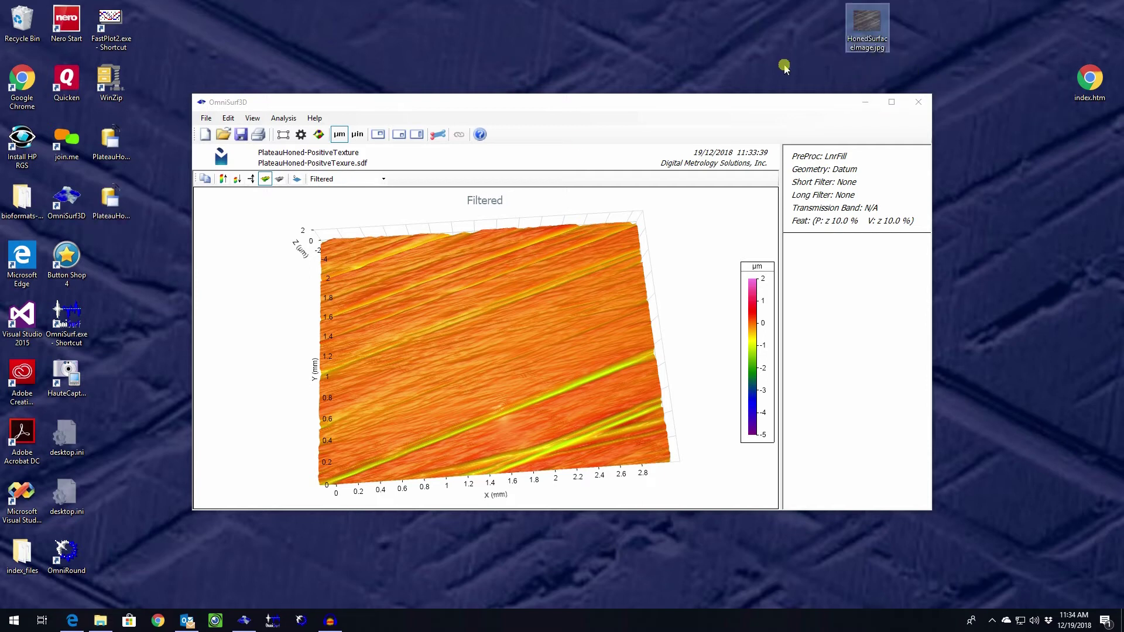
double_click(867, 26)
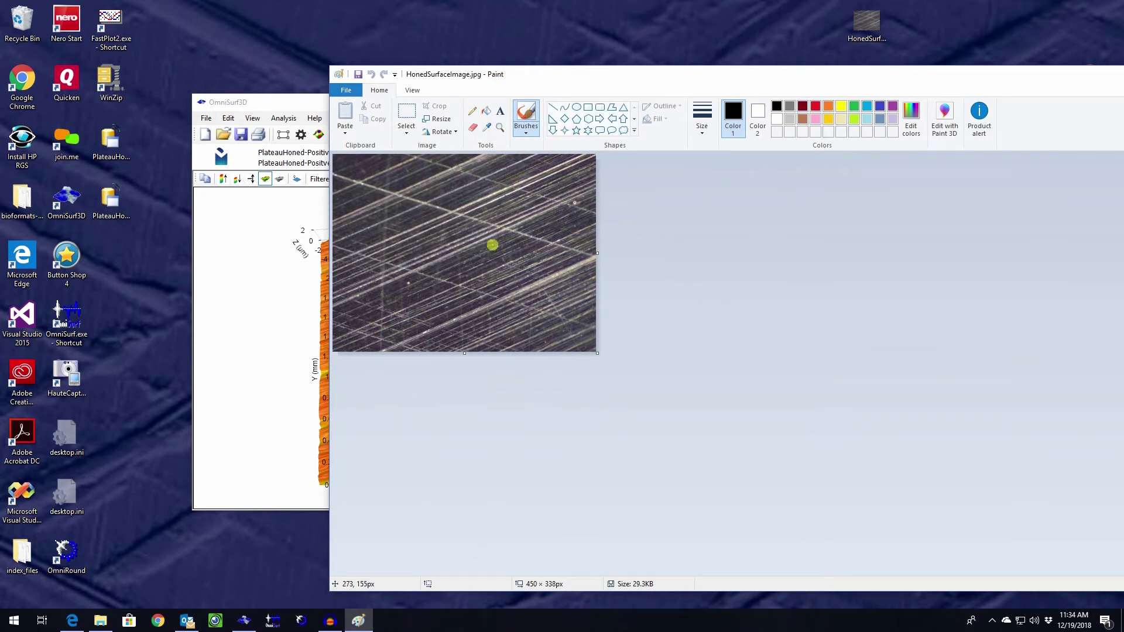
key("alt+F4")
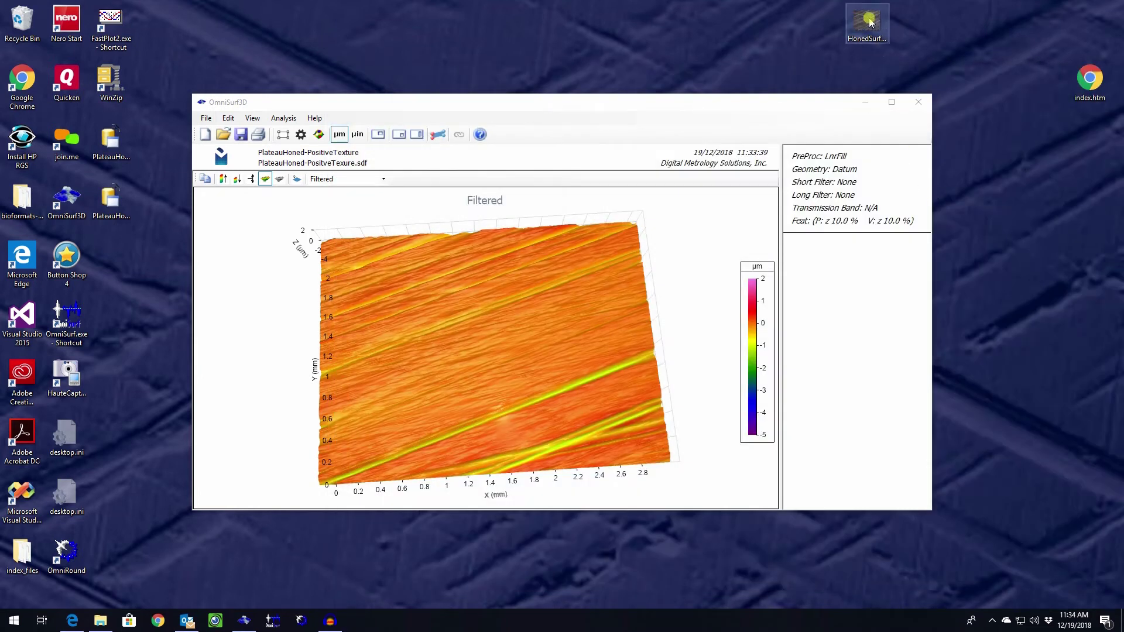
mouse_move(870, 23)
left_click_drag(871, 22, 579, 276)
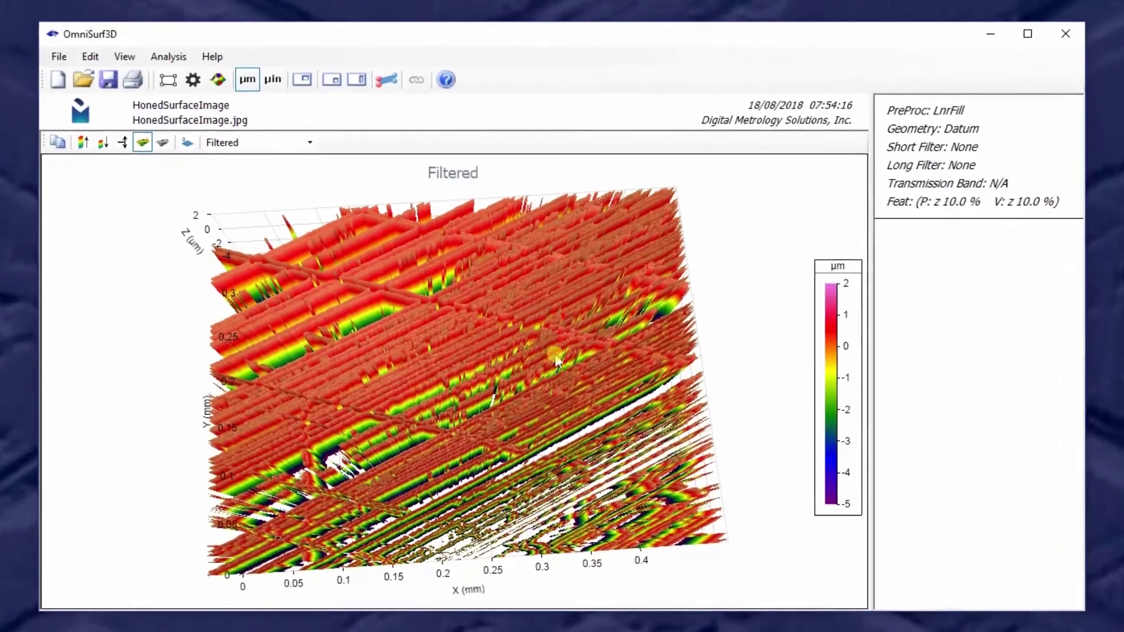
- Auto-scale the height colour bar to about −100 to 200 µm and compare the surface with the photo
double_click(857, 388)
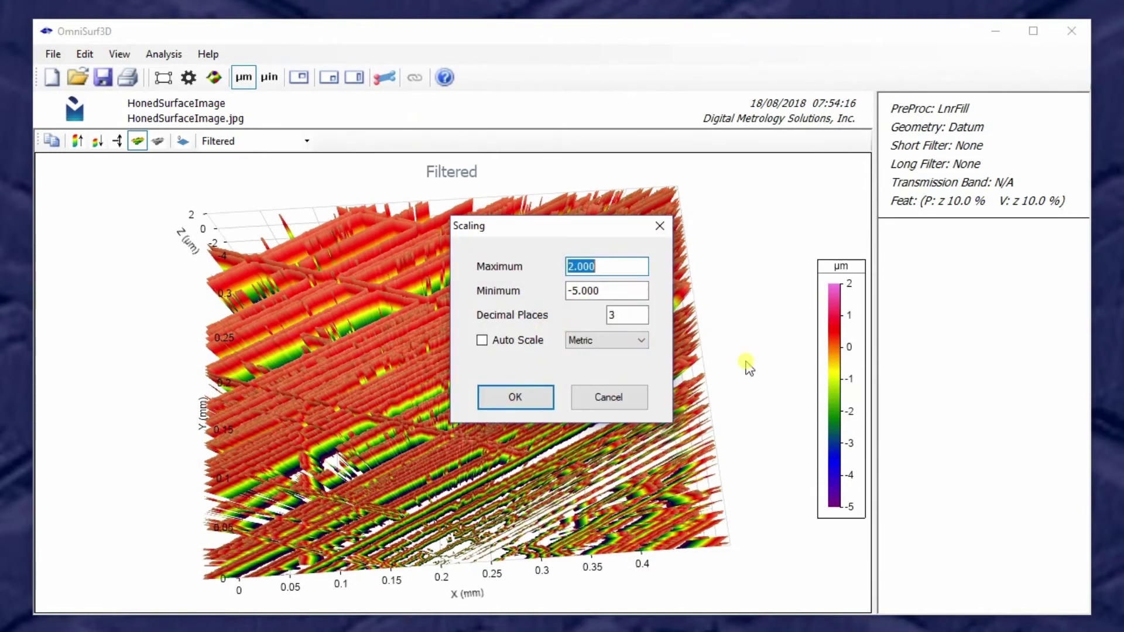
left_click(483, 339)
left_click(515, 395)
left_click_drag(527, 412, 561, 351)
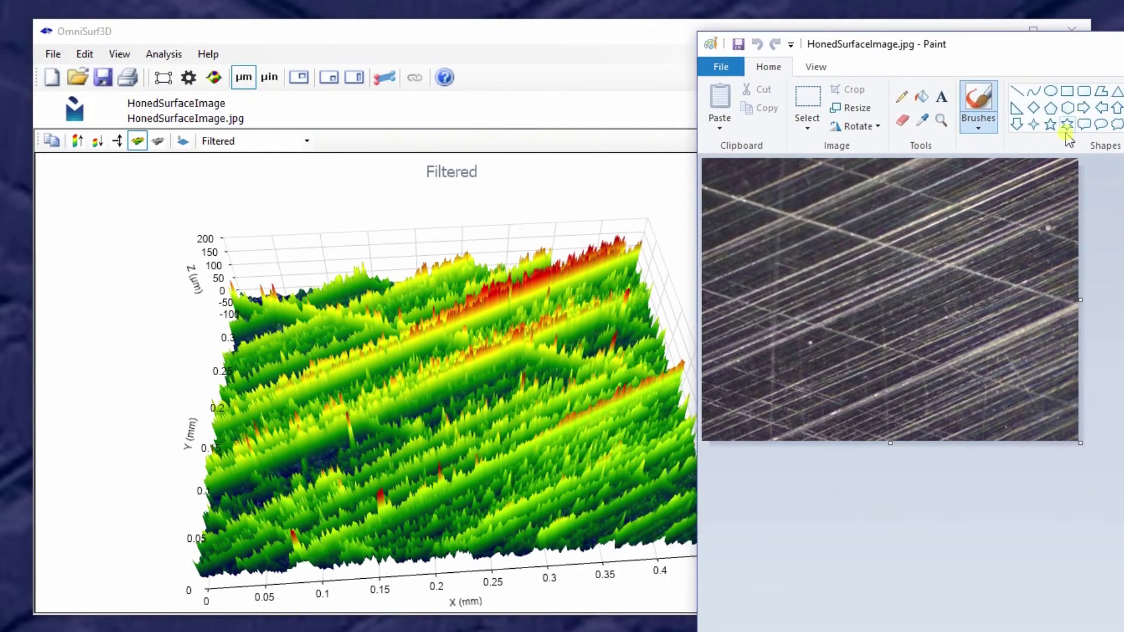
left_click_drag(1115, 53, 432, 44)
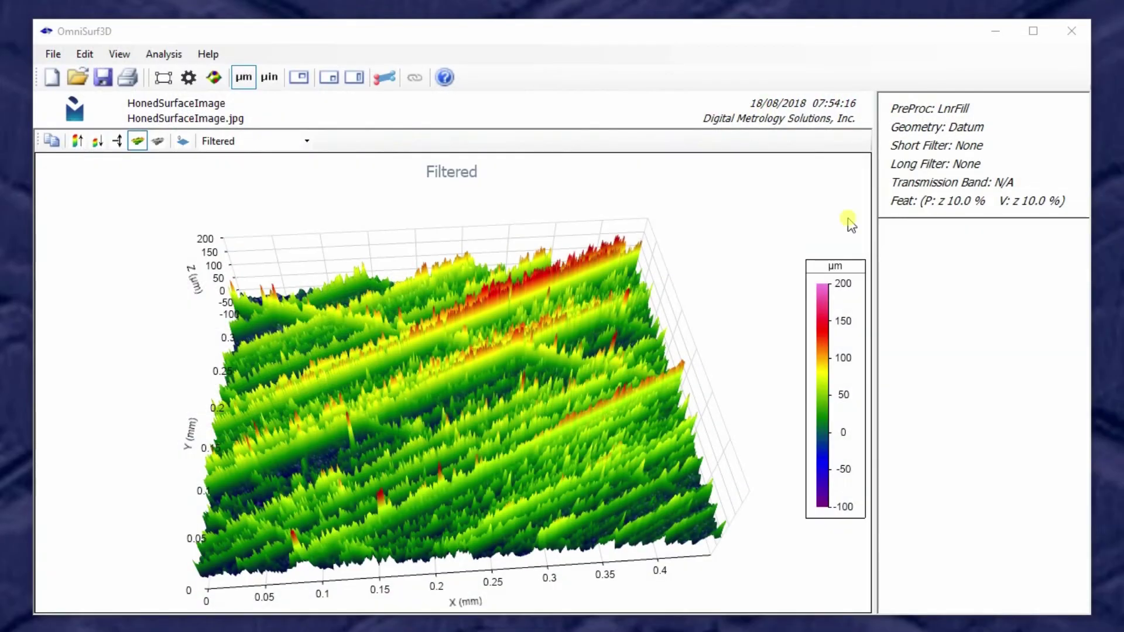
mouse_move(848, 221)
left_mouse_down()
mouse_move(636, 404)
mouse_move(431, 404)
mouse_move(429, 441)
mouse_move(432, 404)
mouse_move(407, 350)
left_mouse_up()
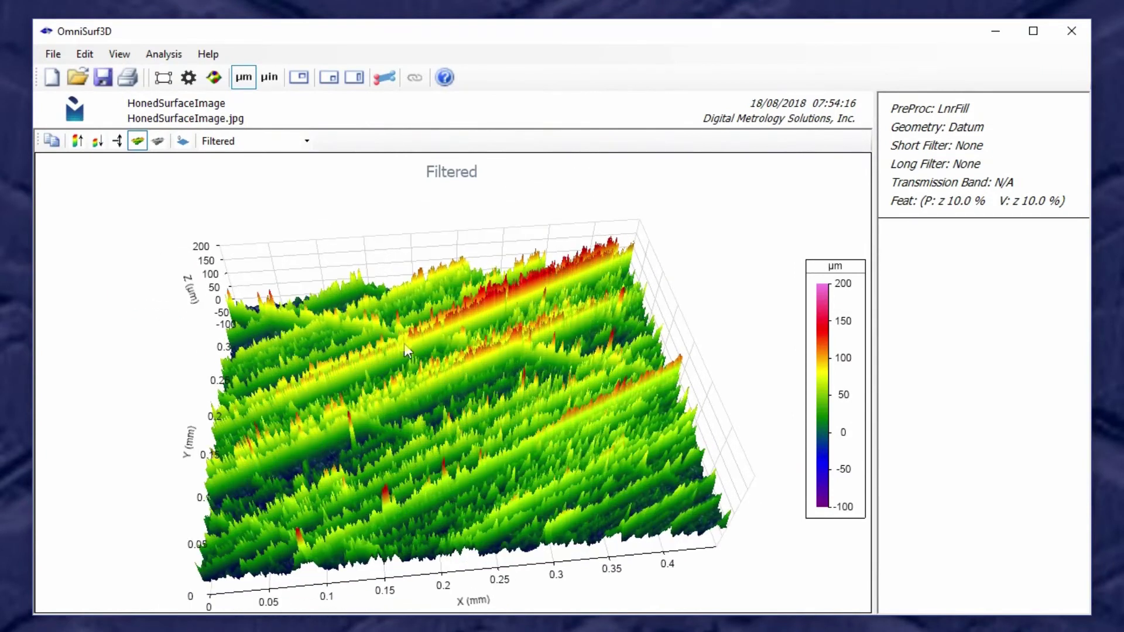
- Turn on Invert under Data Inversion so the honed image surface runs from 0 to −300 µm
left_click(188, 77)
left_click(813, 328)
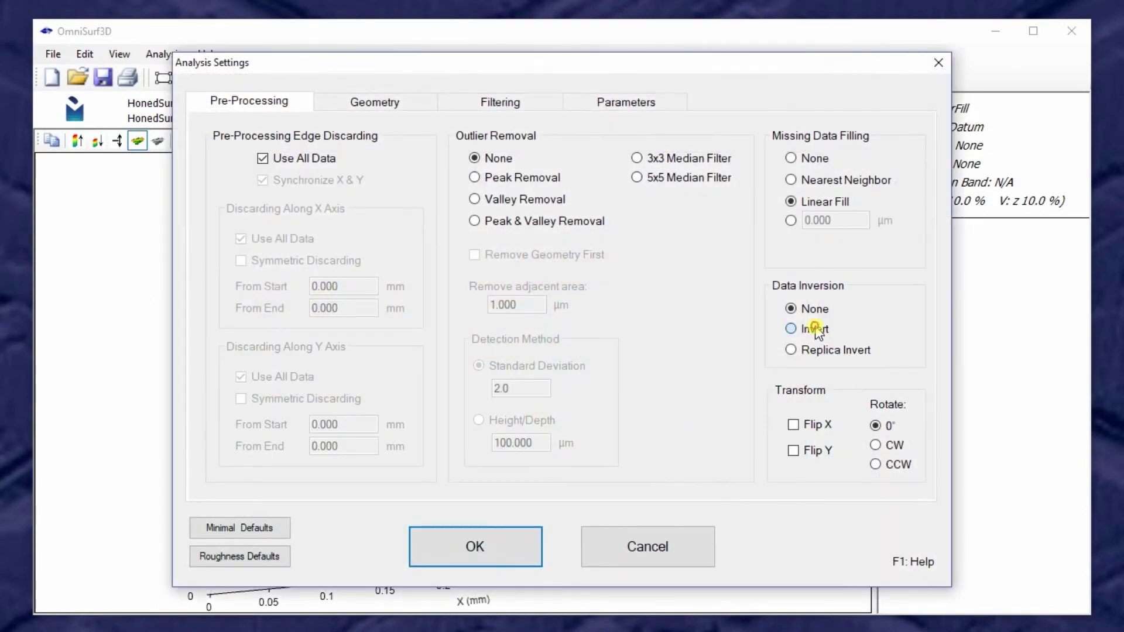
left_click(529, 535)
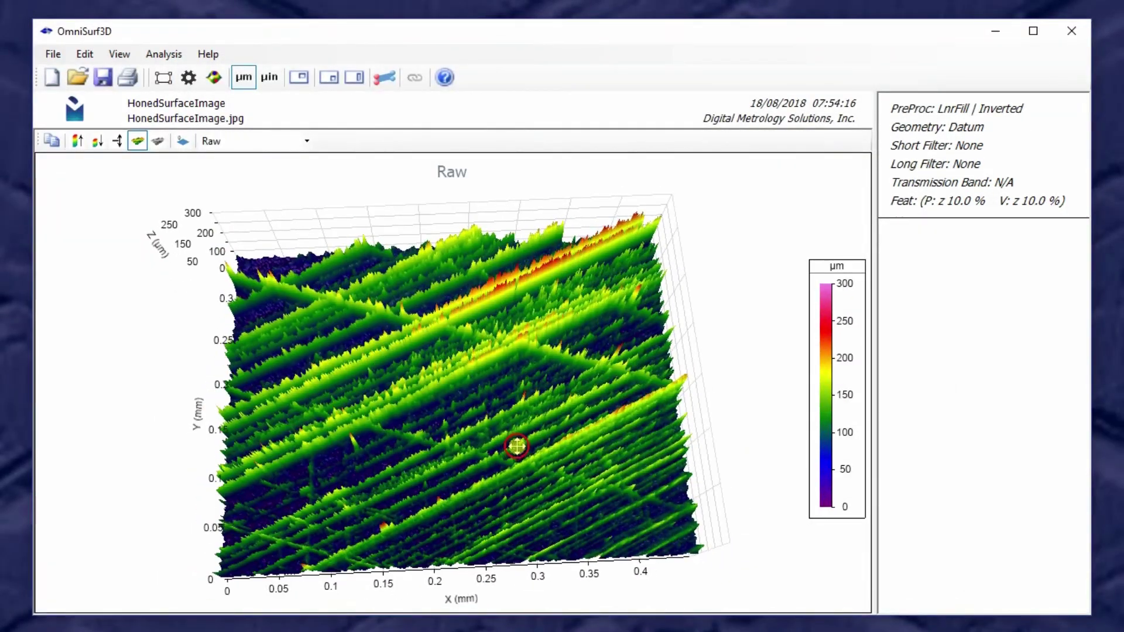
left_click_drag(443, 338, 556, 304)
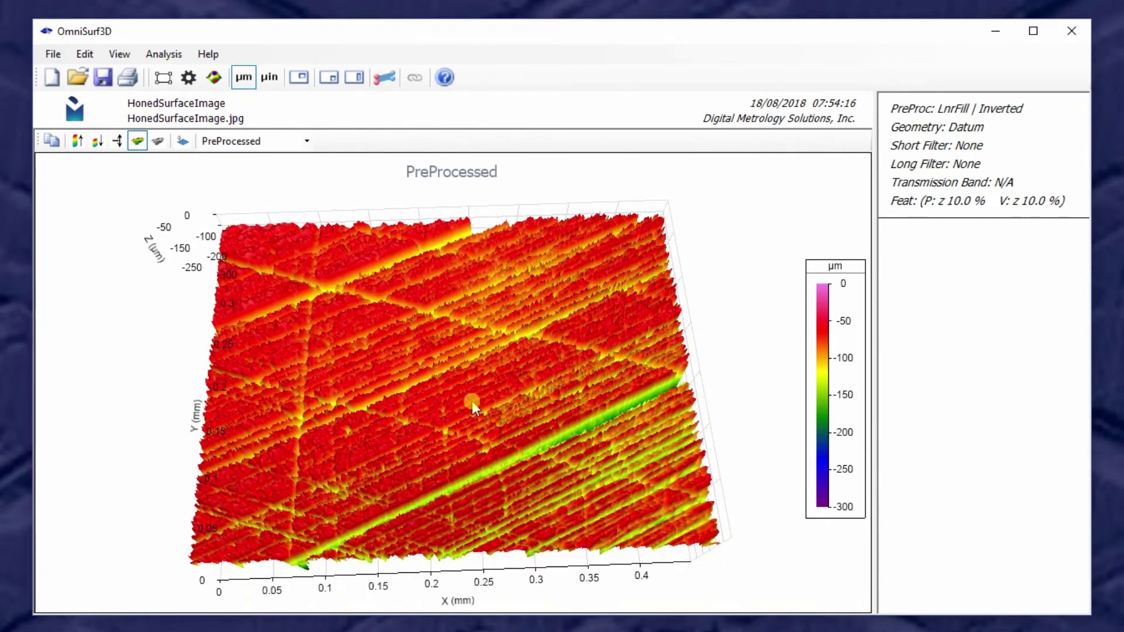
left_click_drag(472, 402, 435, 326)
left_click_drag(348, 359, 198, 376)
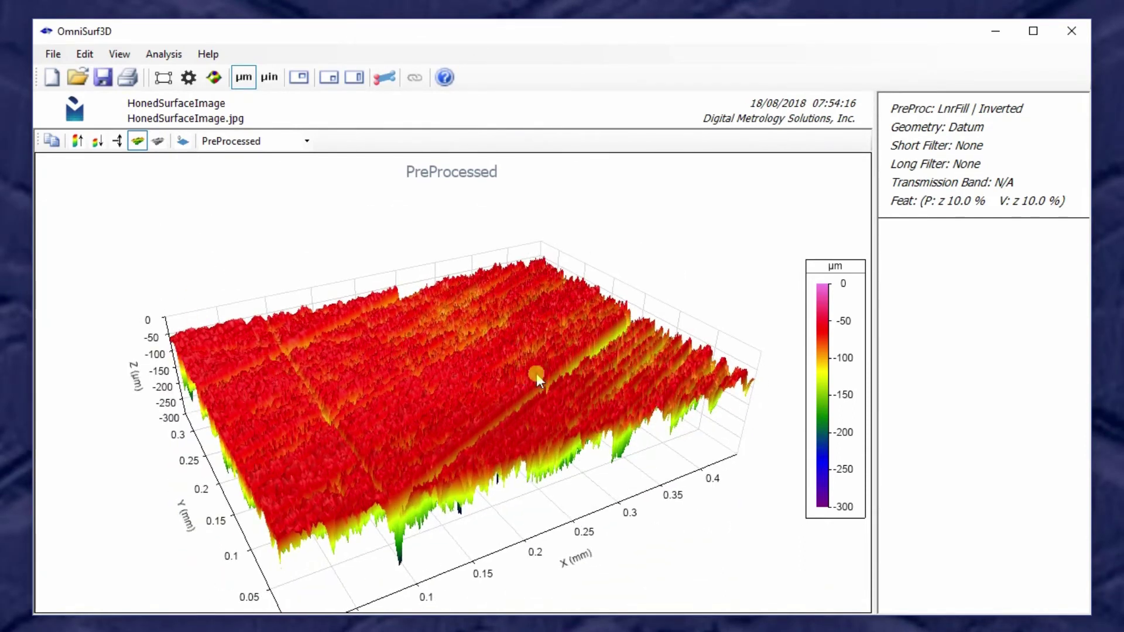
left_click_drag(536, 373, 462, 445)
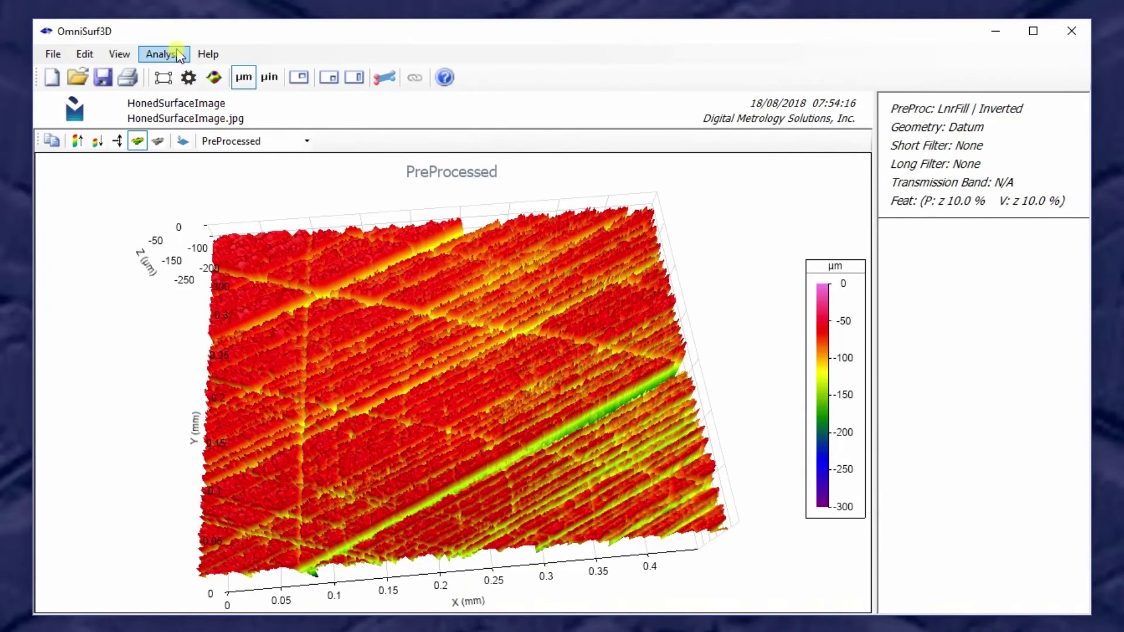
- Run Crosshatch Analysis: 34.7% symmetry, positive angle dominant, directions 23.7° and −17.5°
left_click(122, 53)
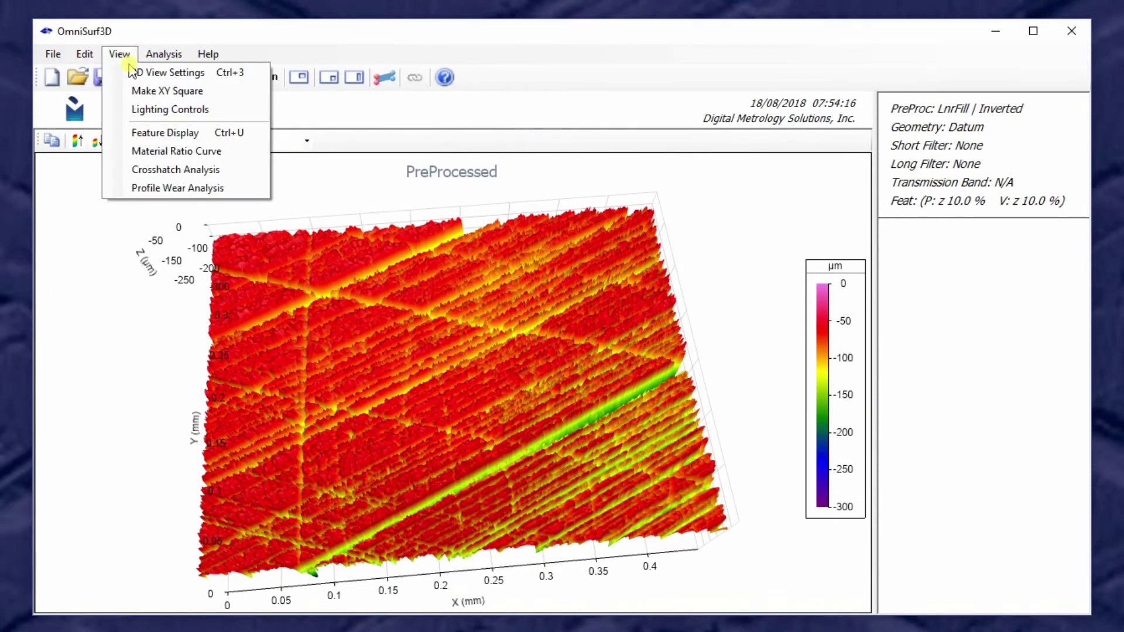
left_click(193, 169)
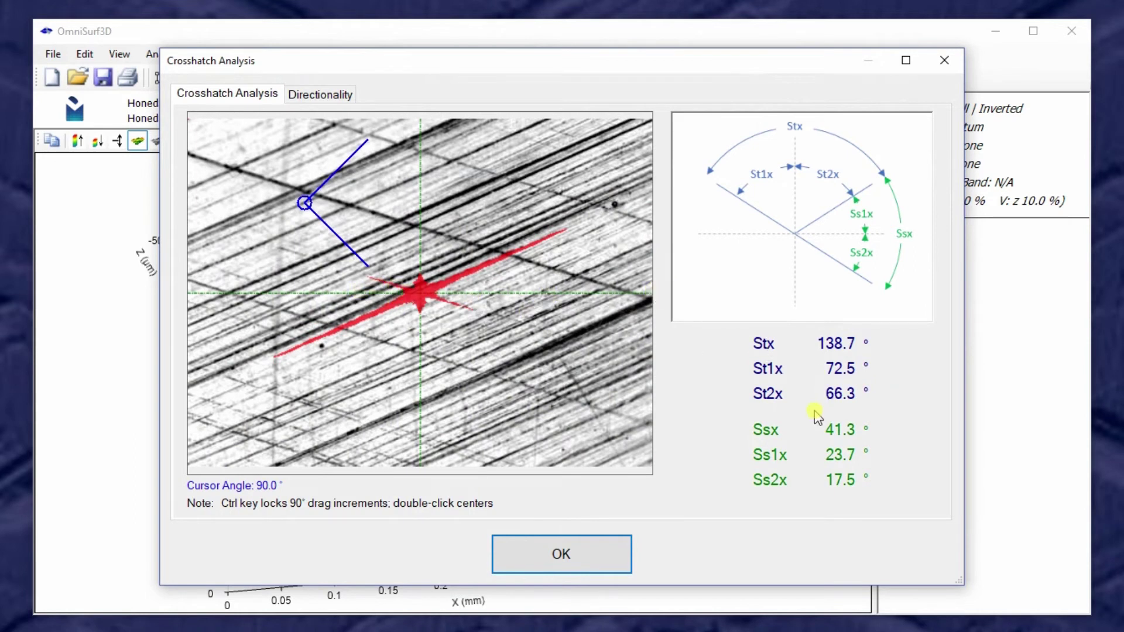
left_click(324, 95)
left_click_drag(390, 224, 352, 263)
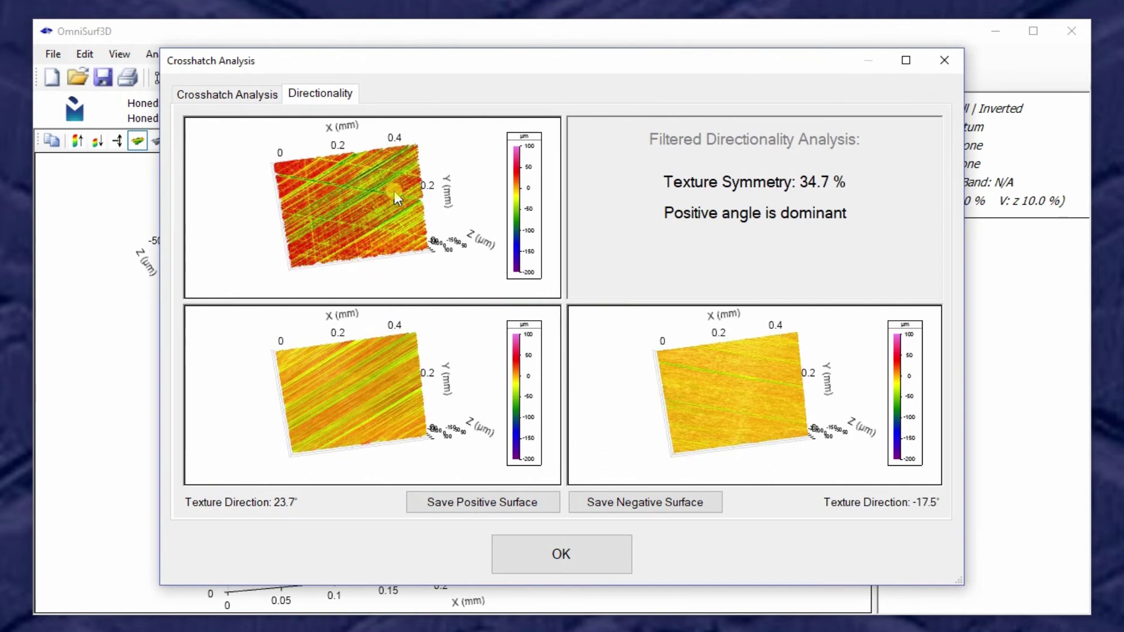
scroll(367, 210, "up", 4)
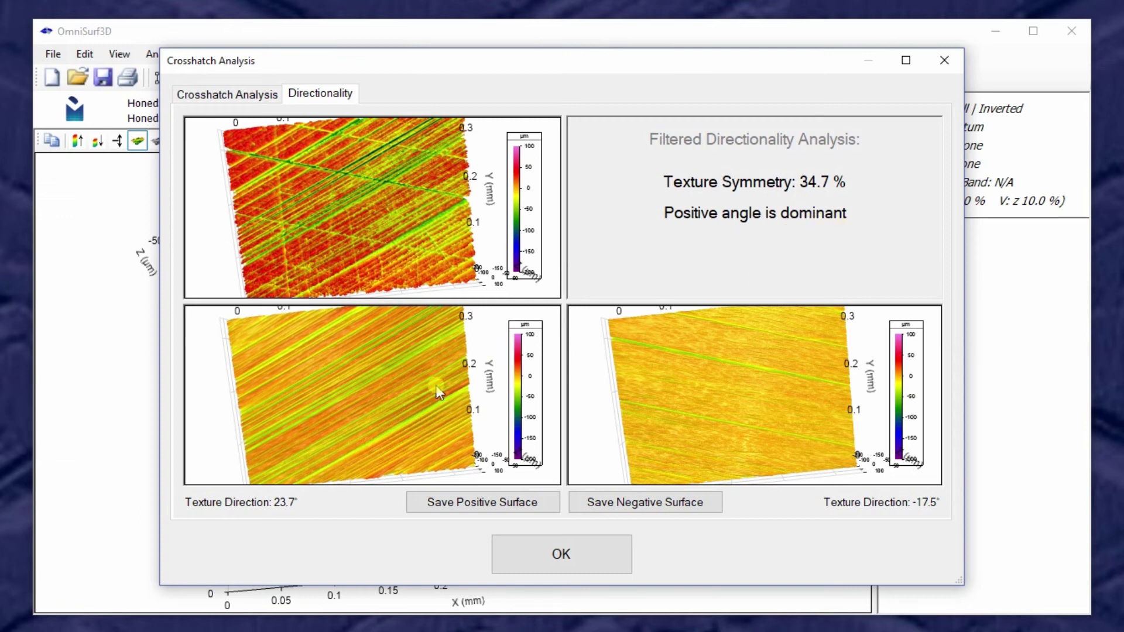
left_click(566, 568)
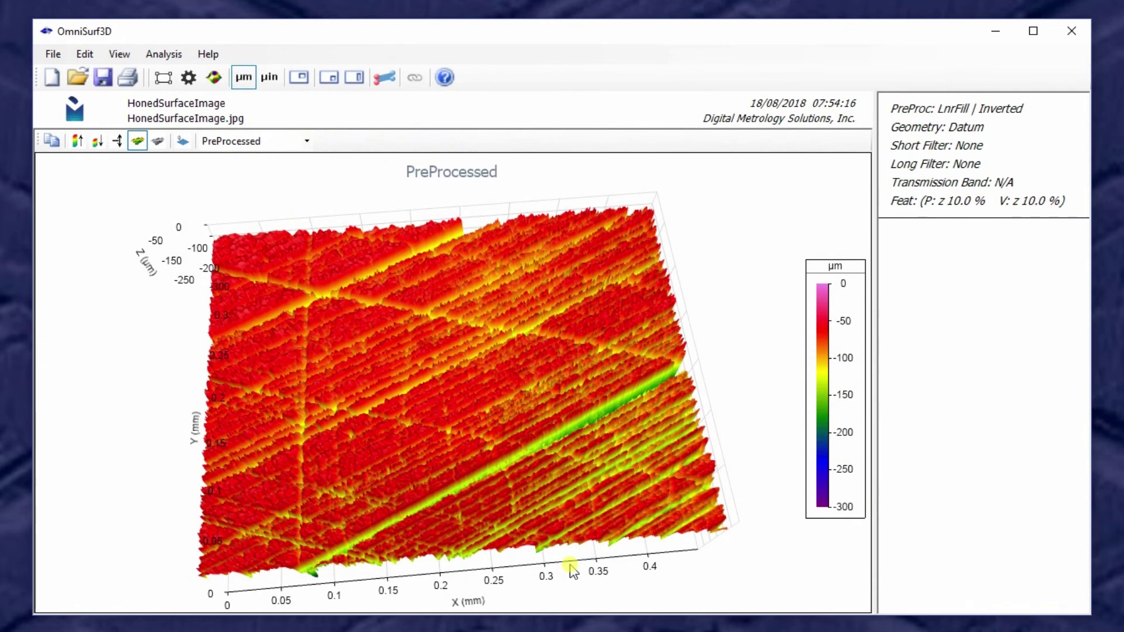